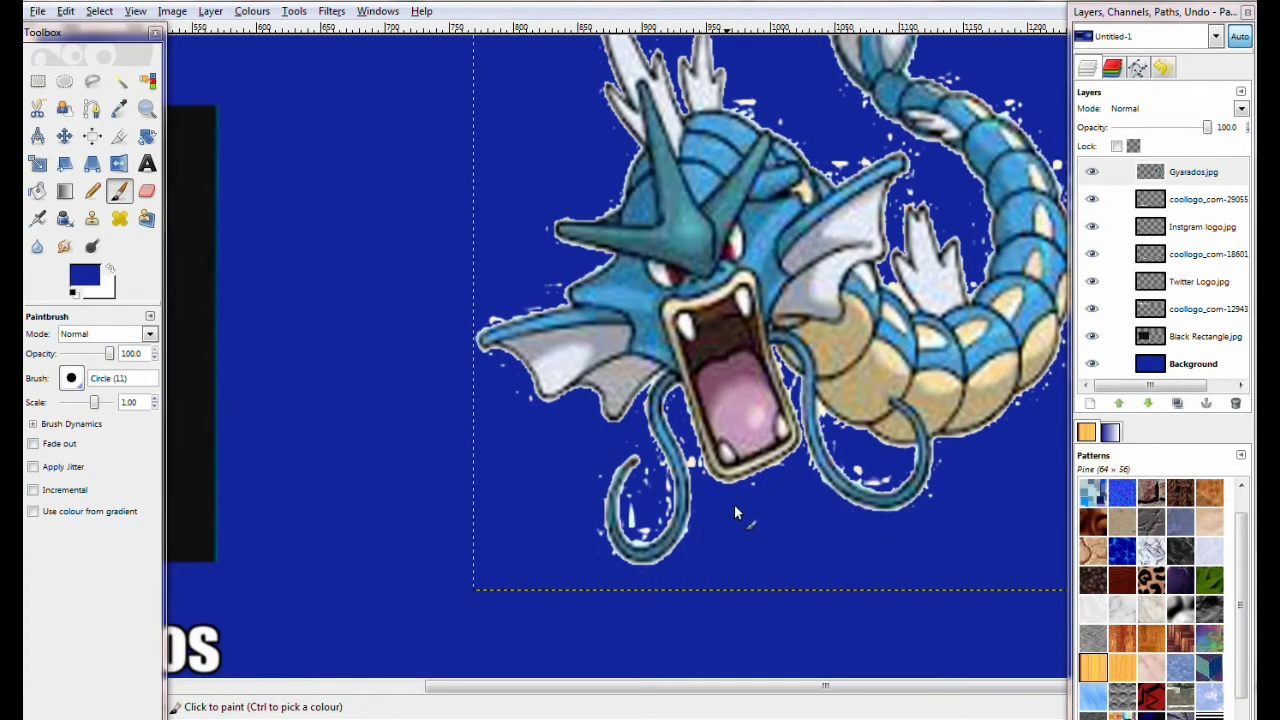
Step: Paint over the white specks around Gyarados's whiskers, fins, horns and back in the background's dark blue
left_click(866, 472)
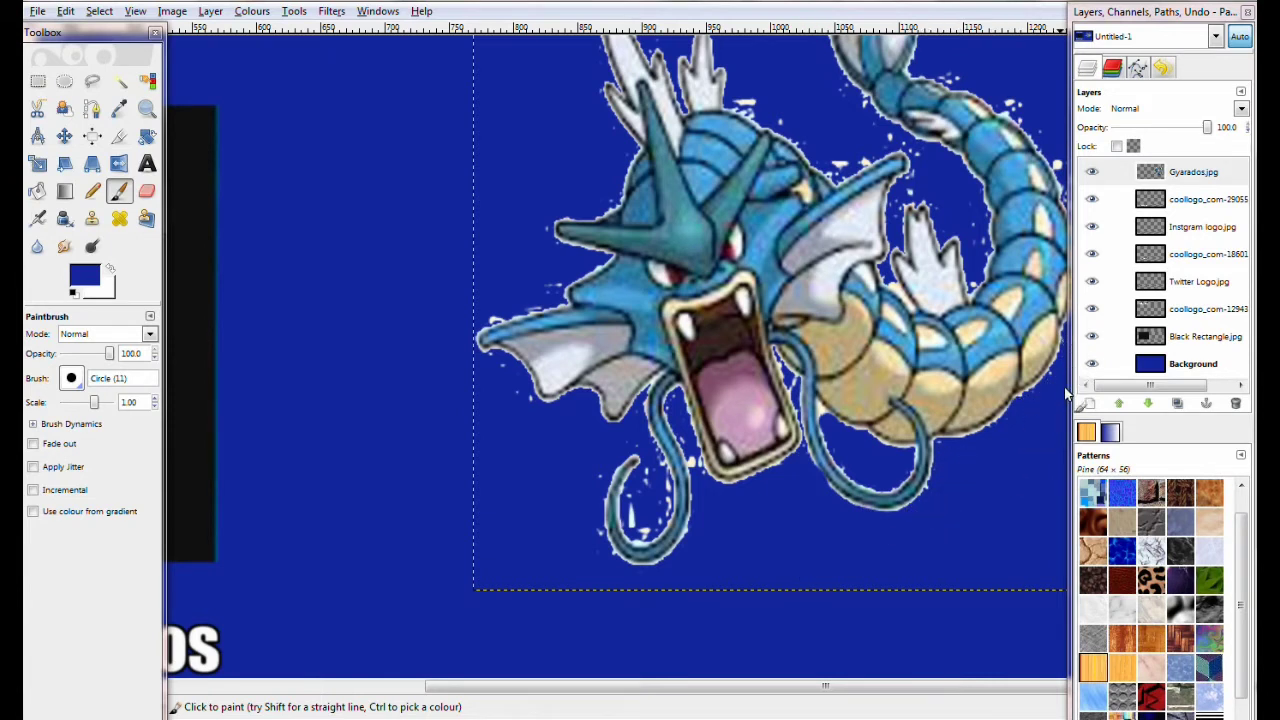
mouse_move(631, 503)
left_mouse_down()
mouse_move(643, 542)
mouse_move(669, 501)
mouse_move(651, 454)
mouse_move(634, 506)
mouse_move(643, 483)
mouse_move(640, 493)
mouse_move(598, 481)
left_mouse_up()
left_click_drag(610, 553, 626, 578)
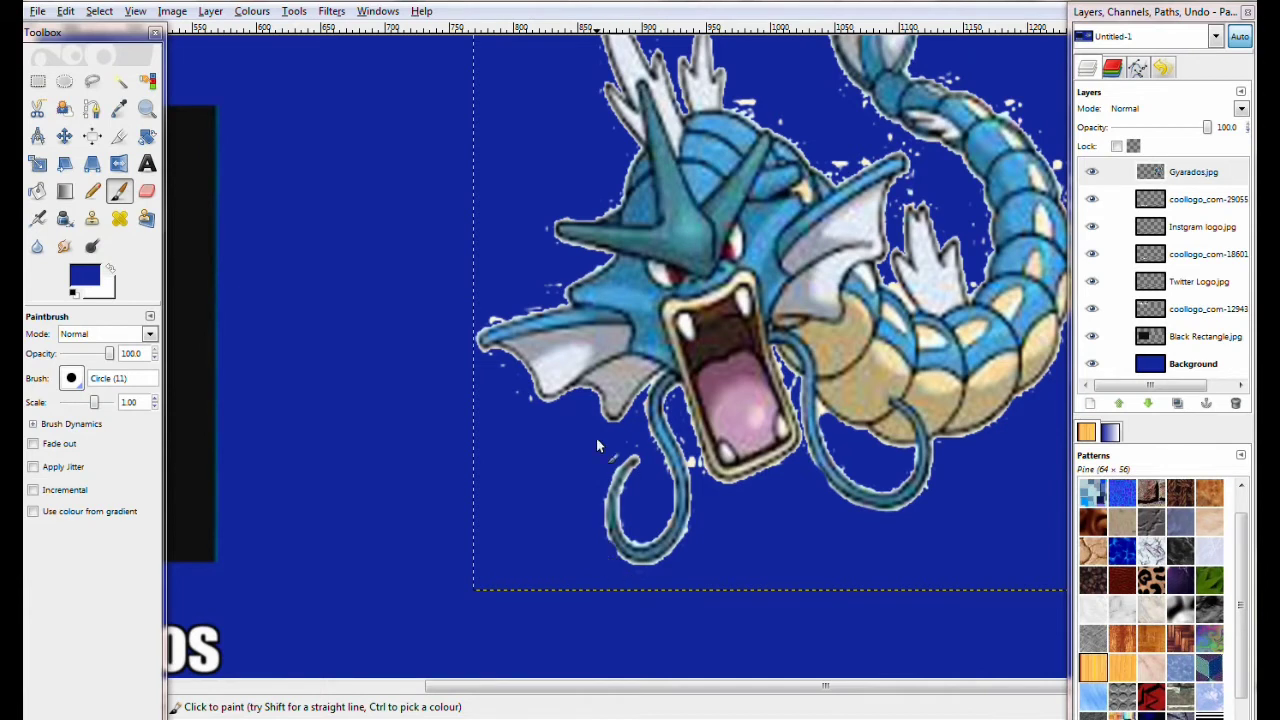
left_click_drag(640, 415, 530, 408)
mouse_move(556, 279)
left_mouse_down()
mouse_move(548, 236)
mouse_move(562, 246)
left_mouse_up()
left_click_drag(742, 100, 738, 103)
mouse_move(800, 135)
left_mouse_down()
mouse_move(845, 168)
mouse_move(862, 160)
left_mouse_up()
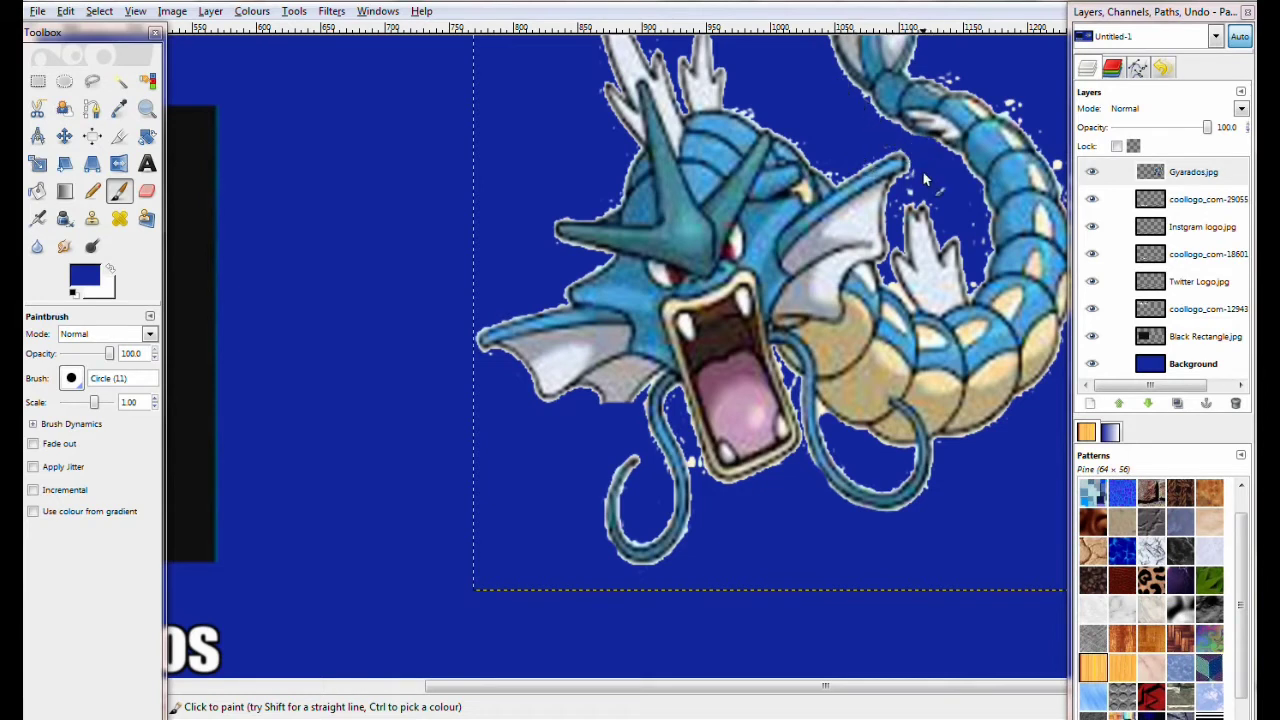
left_click_drag(908, 188, 957, 240)
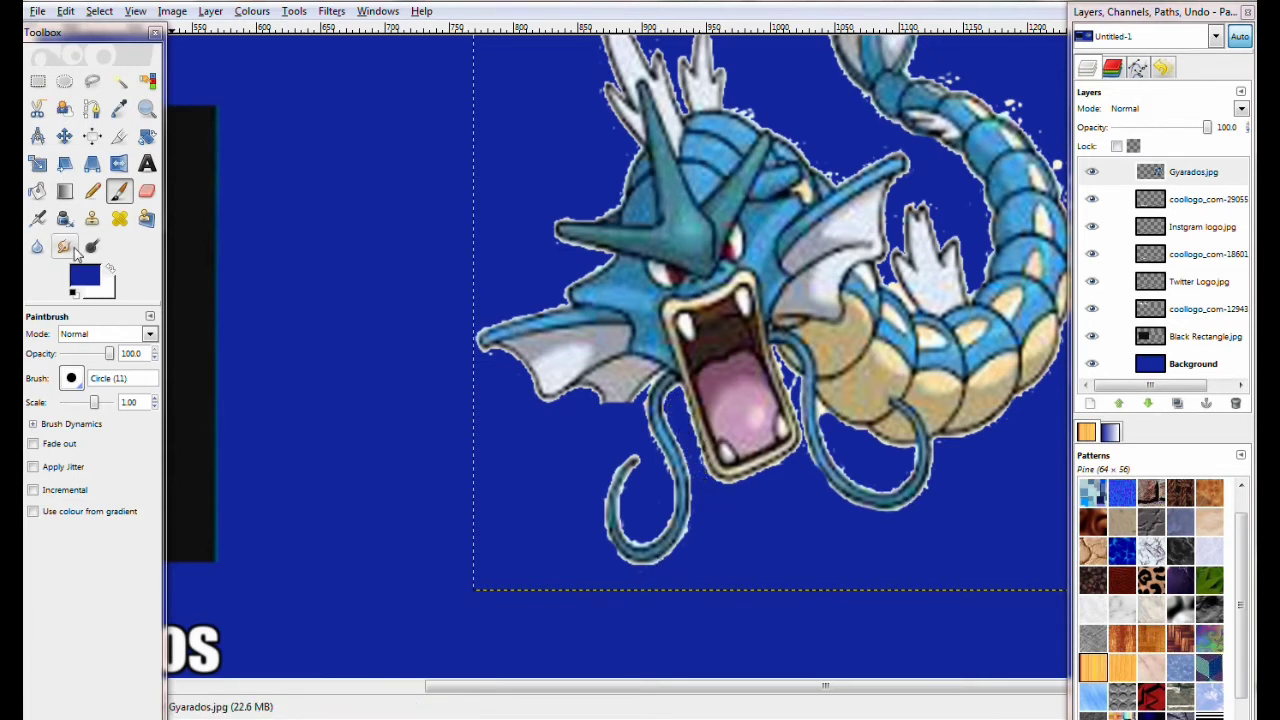
Step: Paint over the remaining white specks around Gyarados's back and tail in dark blue with the Paintbrush
left_click(147, 108)
left_click(62, 390)
left_click(380, 400)
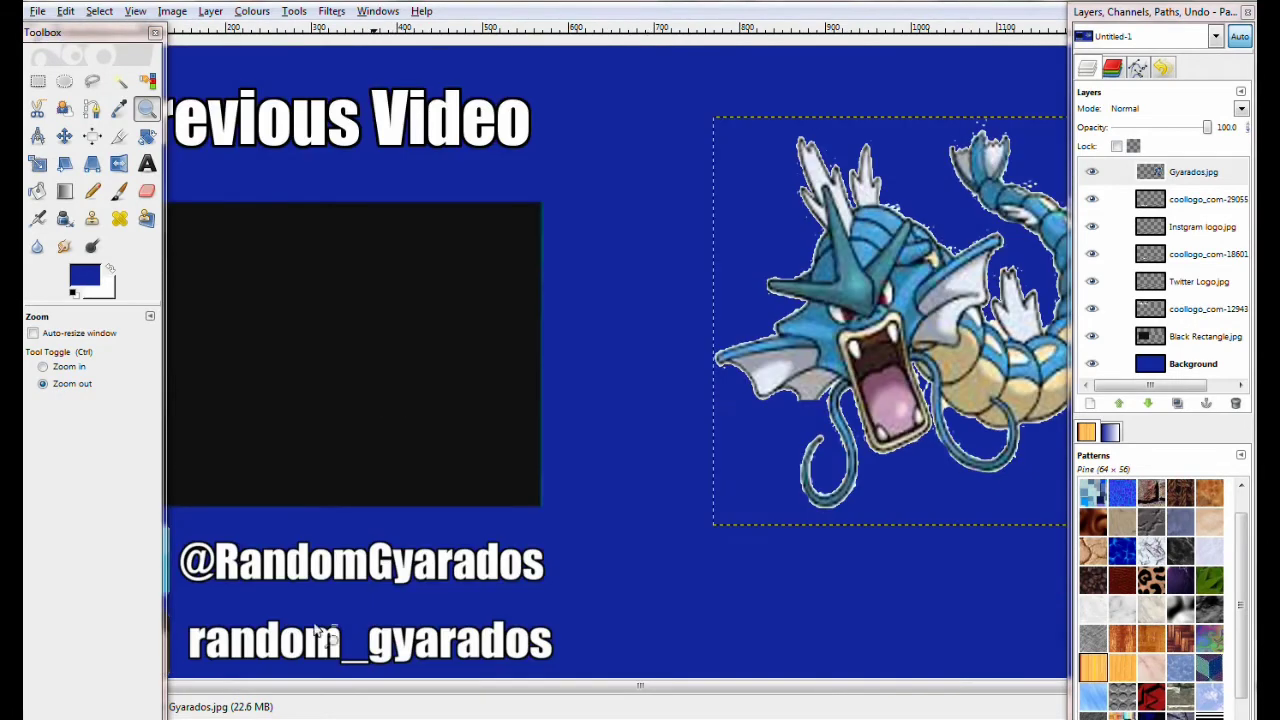
left_click(590, 337)
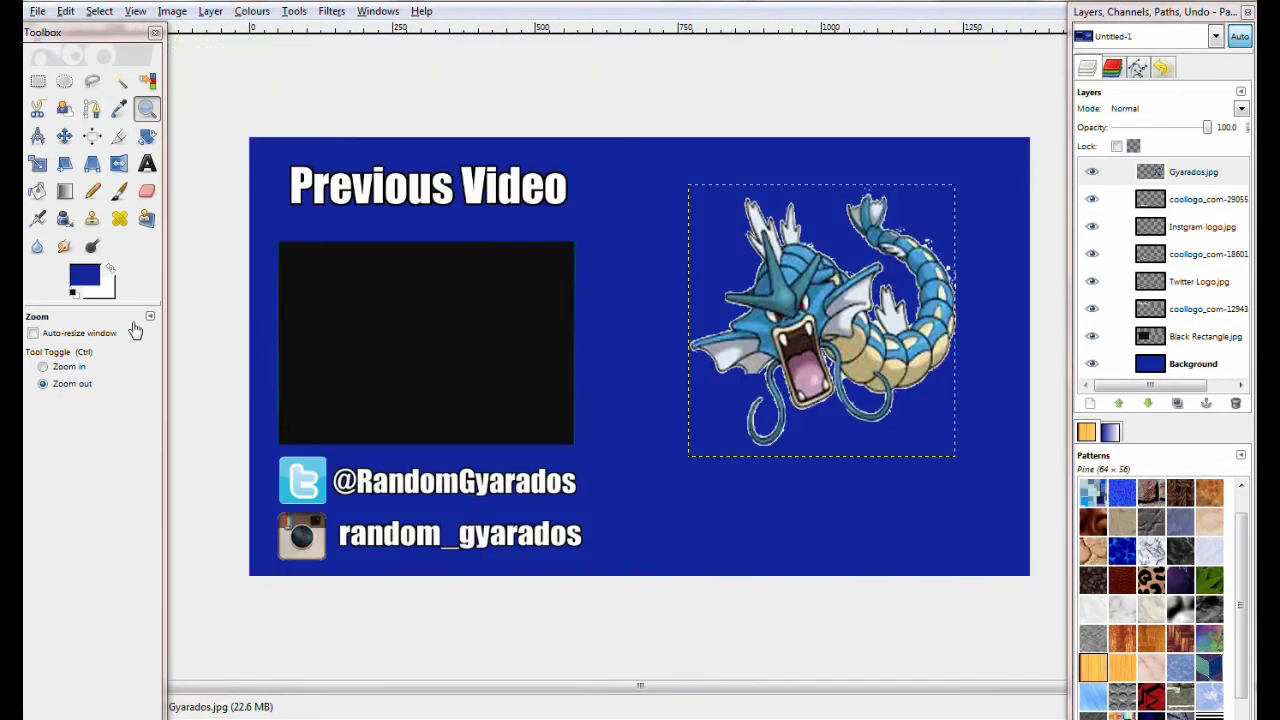
left_click(119, 190)
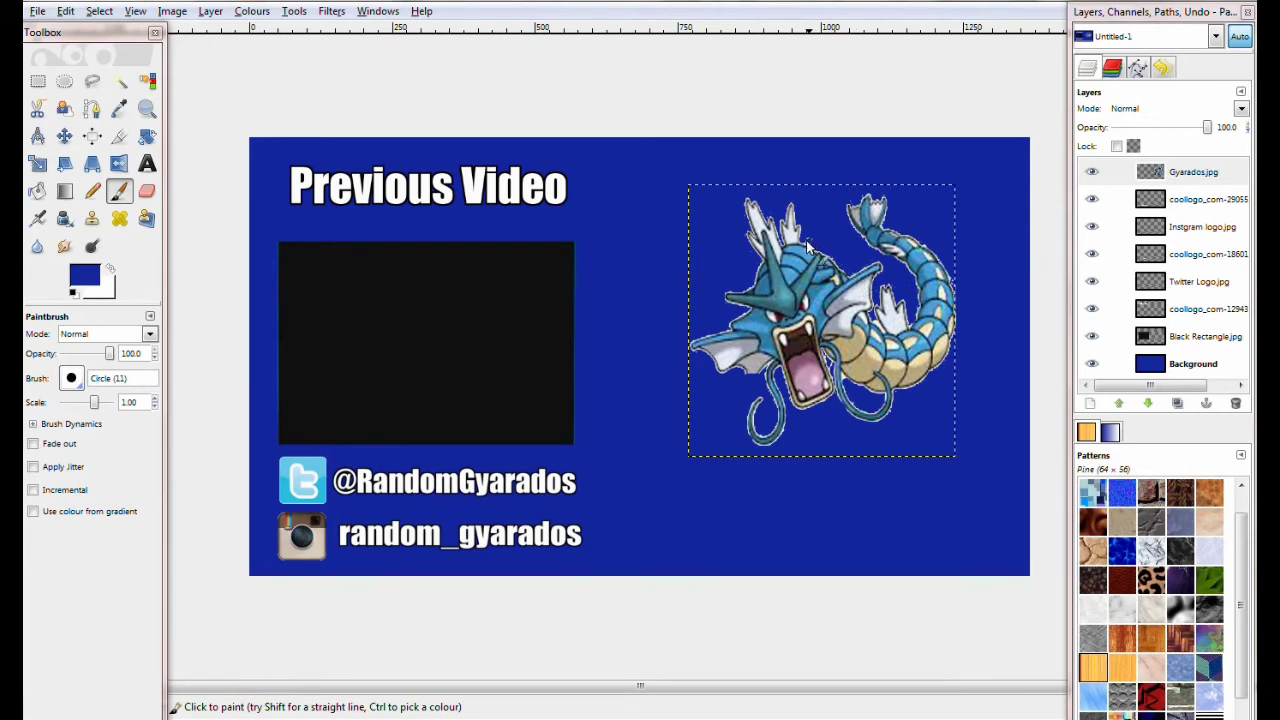
Step: Import meme.jpg from the Pictures folder as a new layer and move it to the lower-right area of the canvas
left_click(35, 12)
left_click(55, 64)
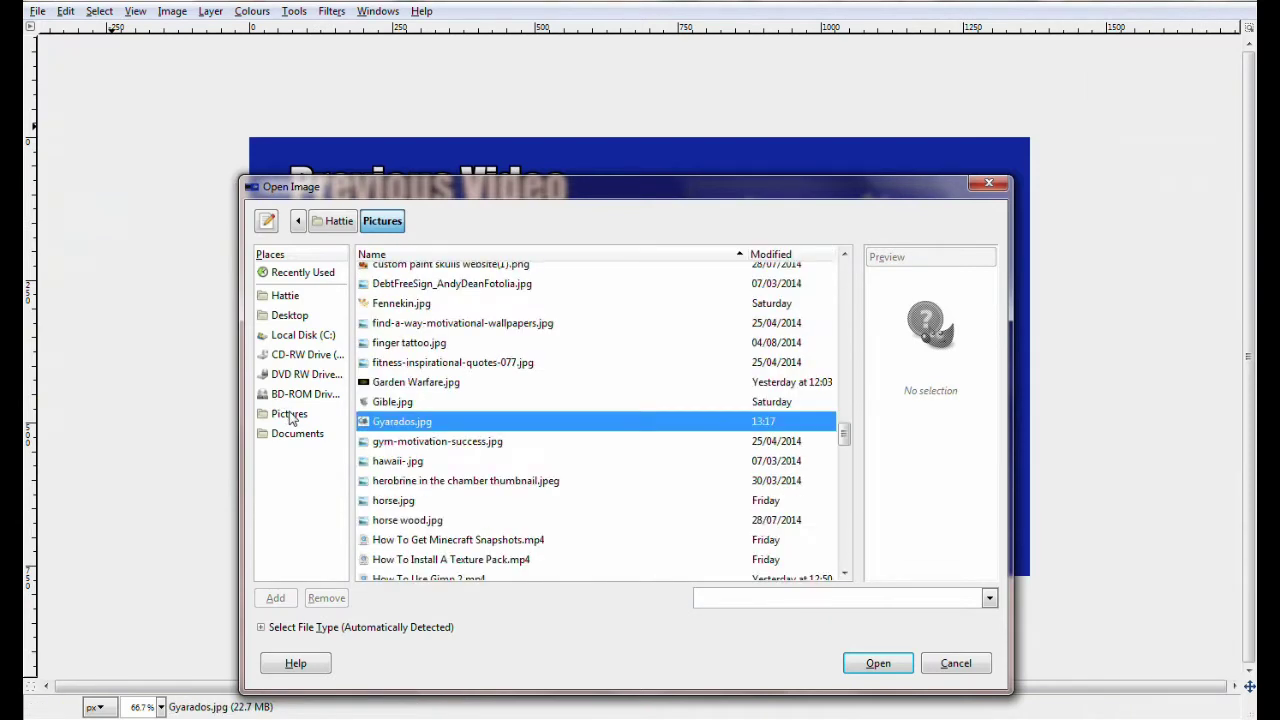
left_click(290, 417)
left_click_drag(846, 274, 864, 479)
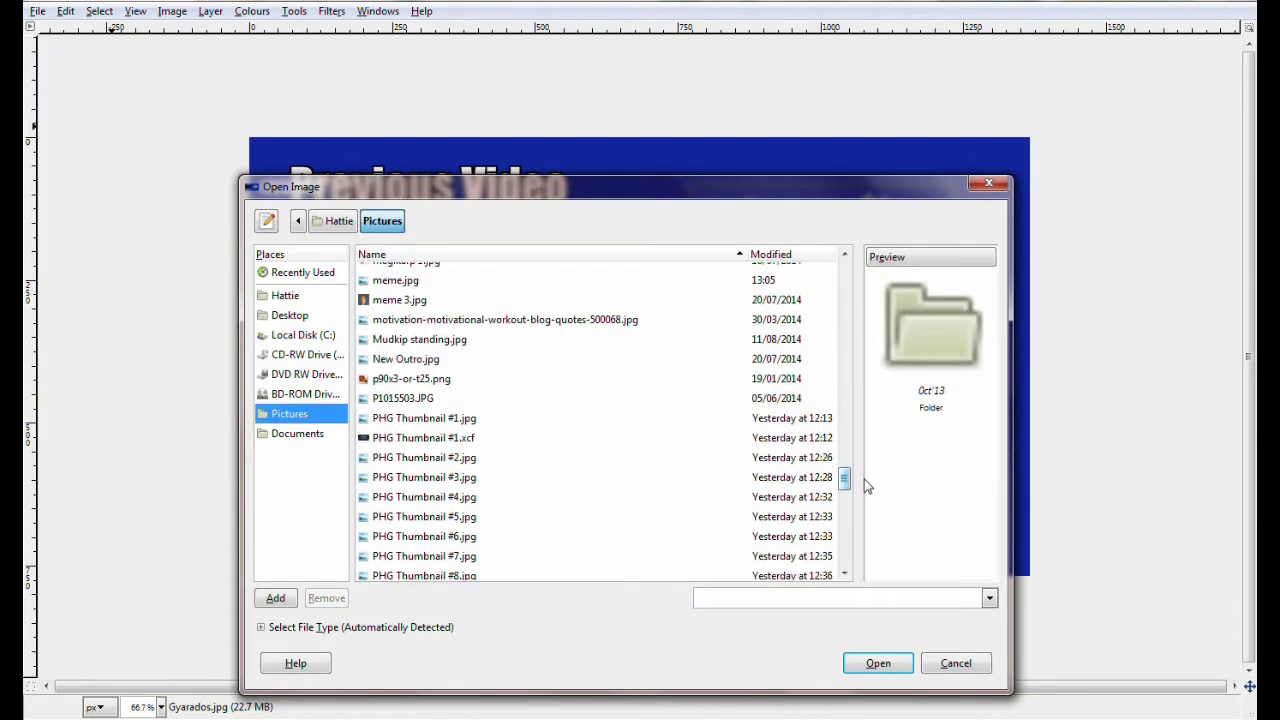
left_click(406, 284)
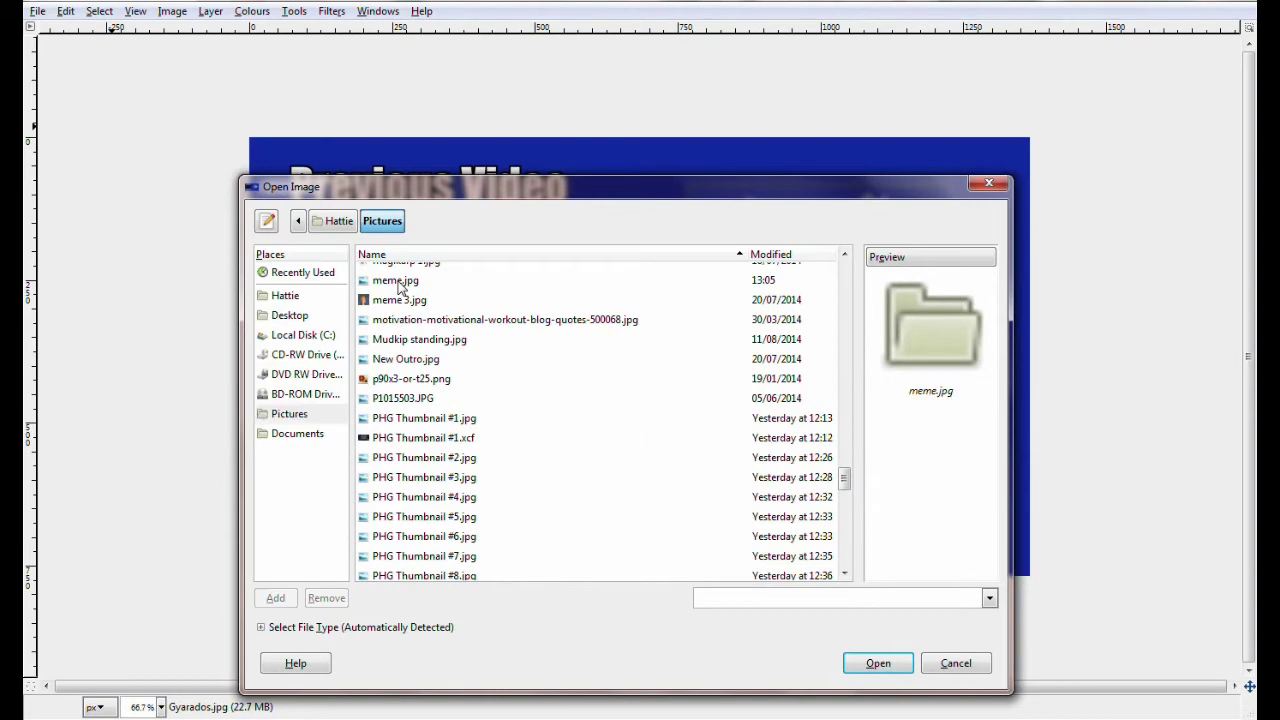
left_click(874, 663)
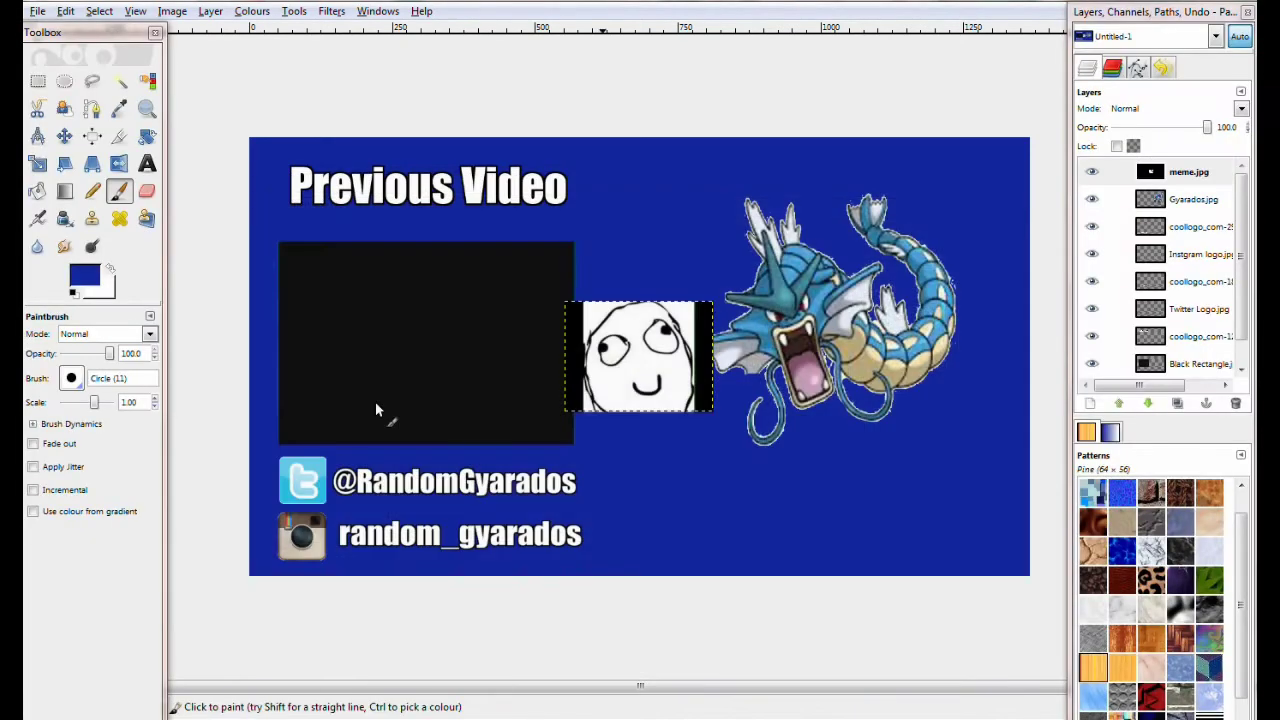
left_click(64, 136)
left_click_drag(660, 360, 913, 527)
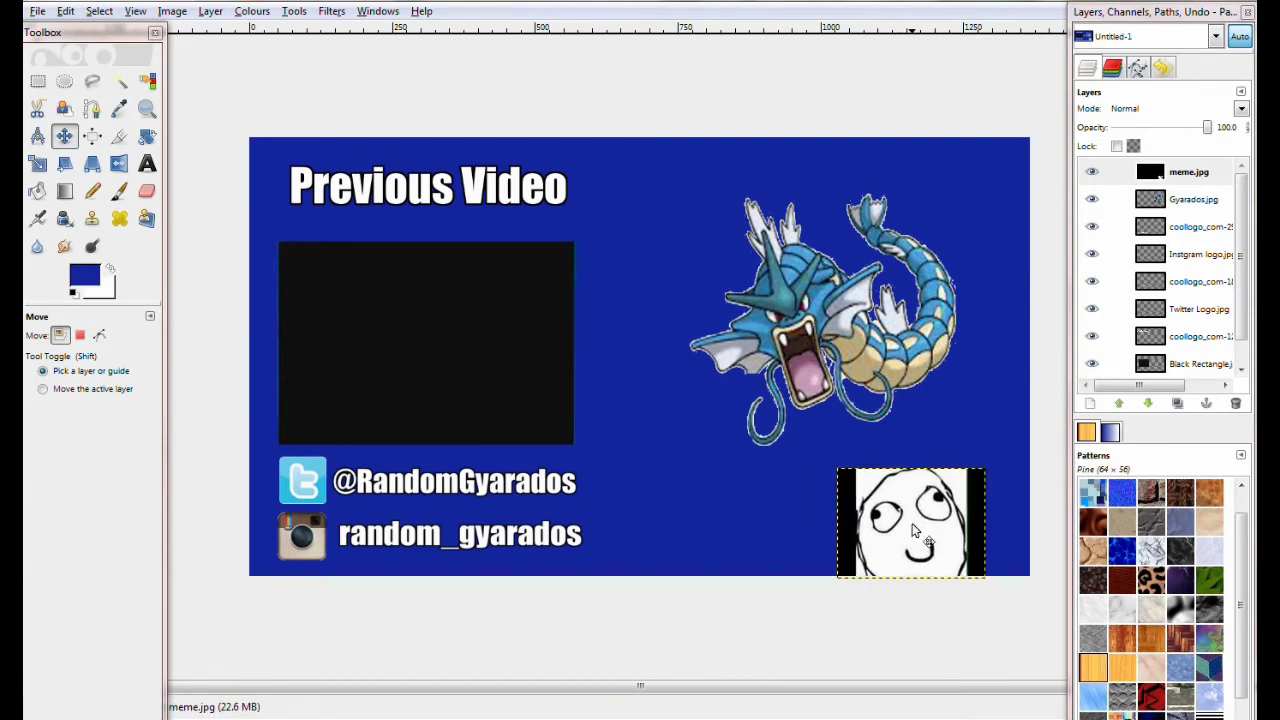
Step: Select the black strips on both sides of the meme face with Fuzzy Select and cut them out
left_click(119, 81)
right_click(851, 510)
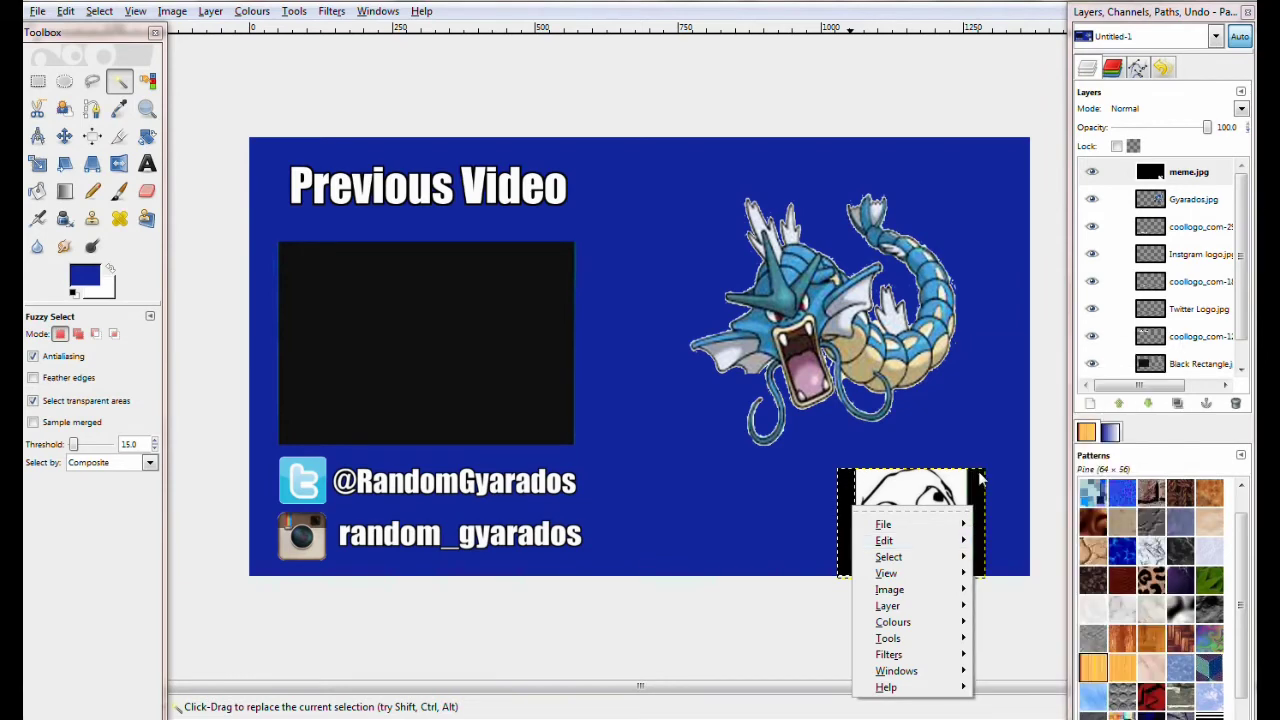
mouse_move(943, 543)
left_click(996, 446)
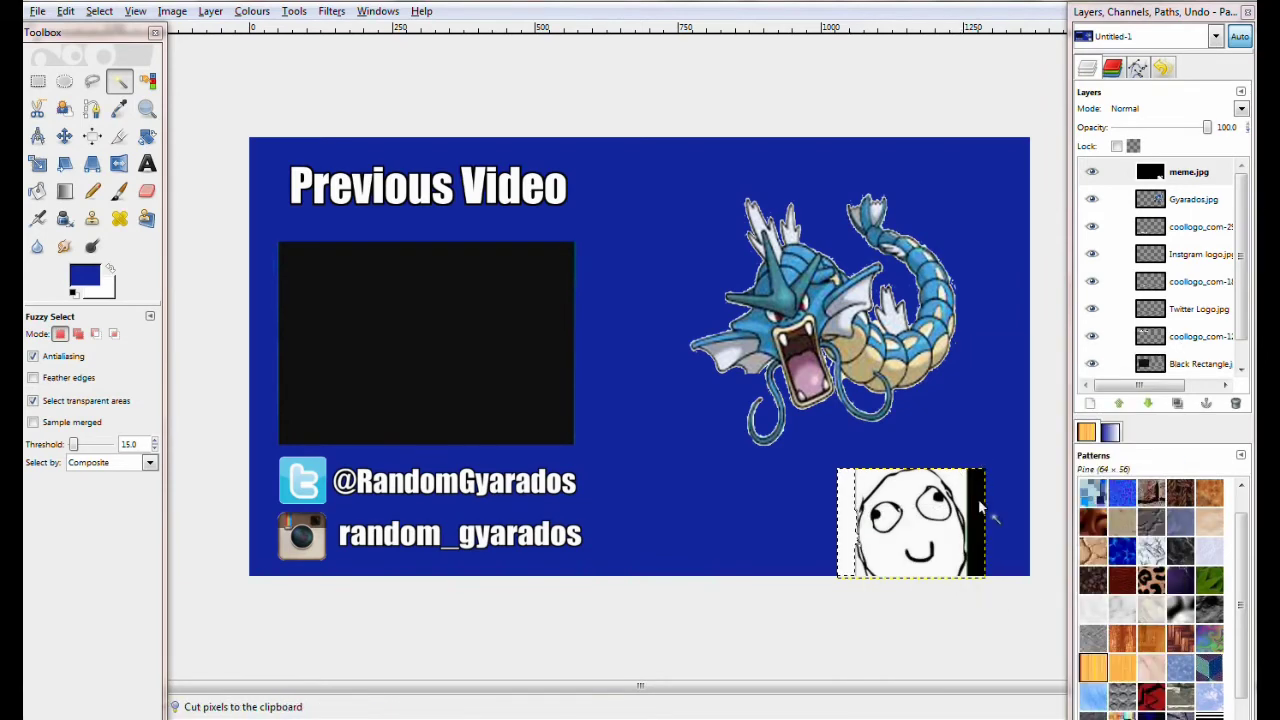
right_click(983, 507)
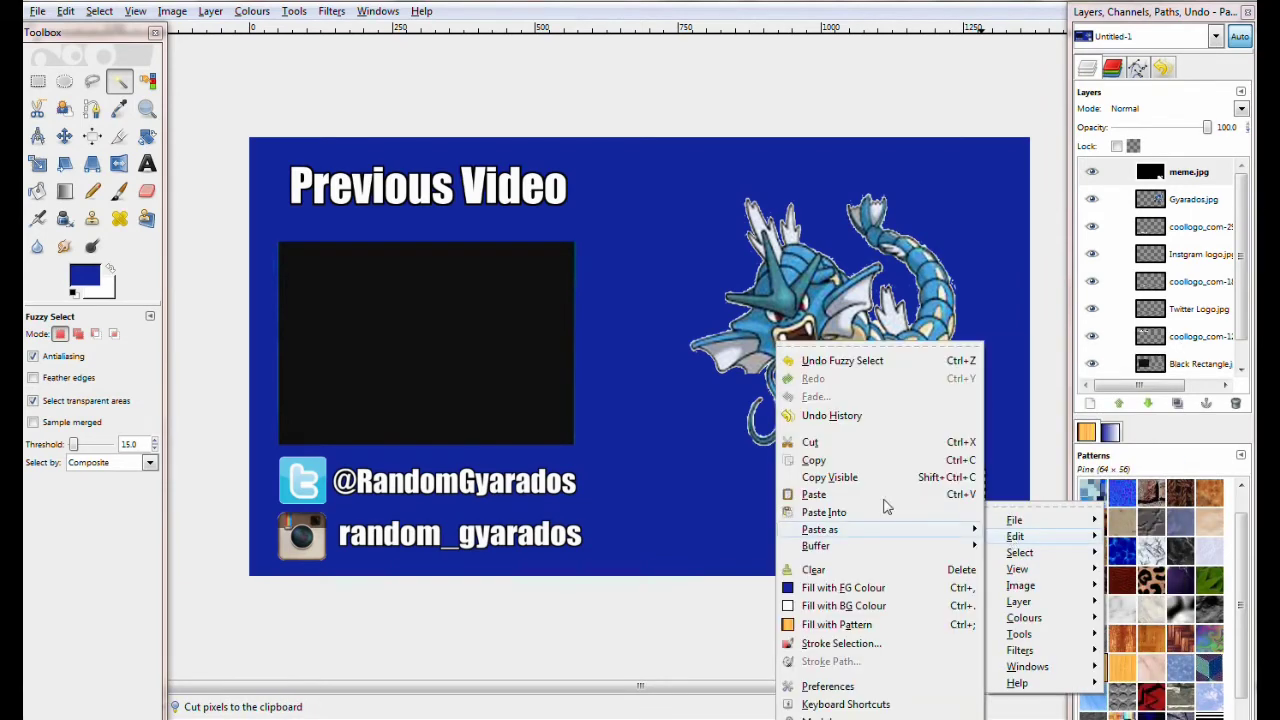
left_click(720, 443)
Step: Paint the strips on both sides of the meme face dark blue using the Paintbrush at scale 10.00
left_click(119, 190)
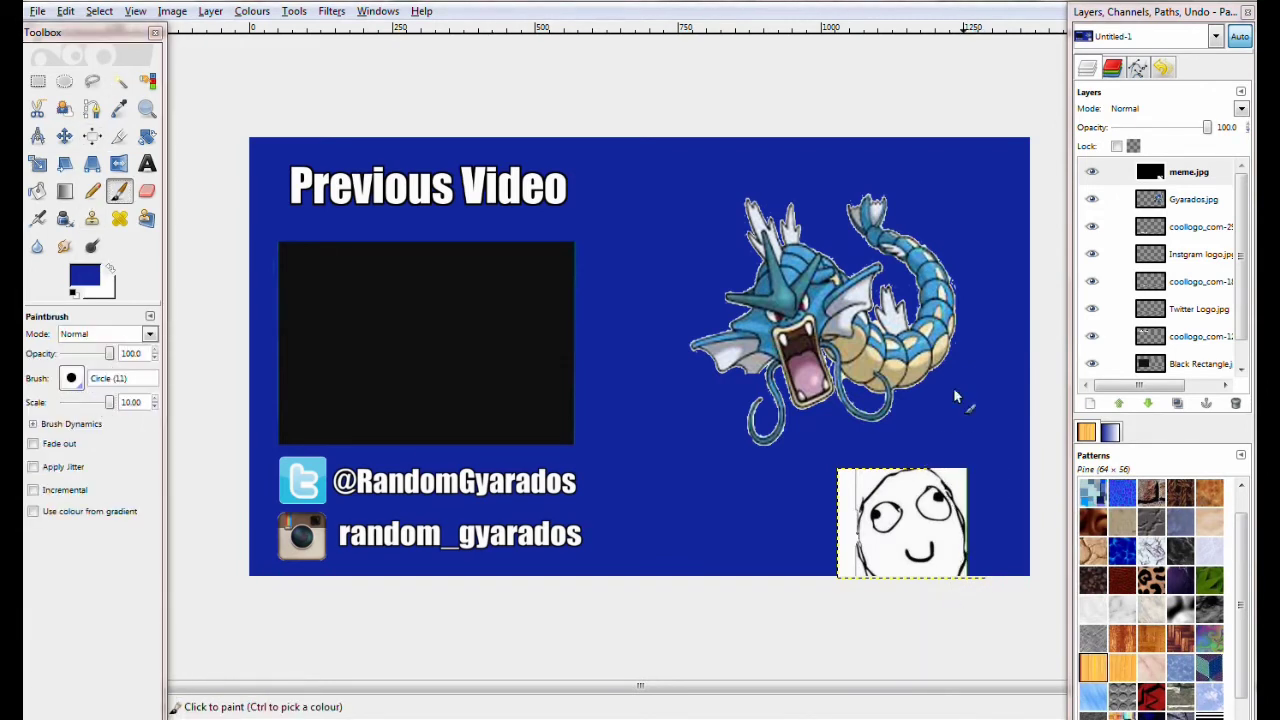
left_click(119, 80)
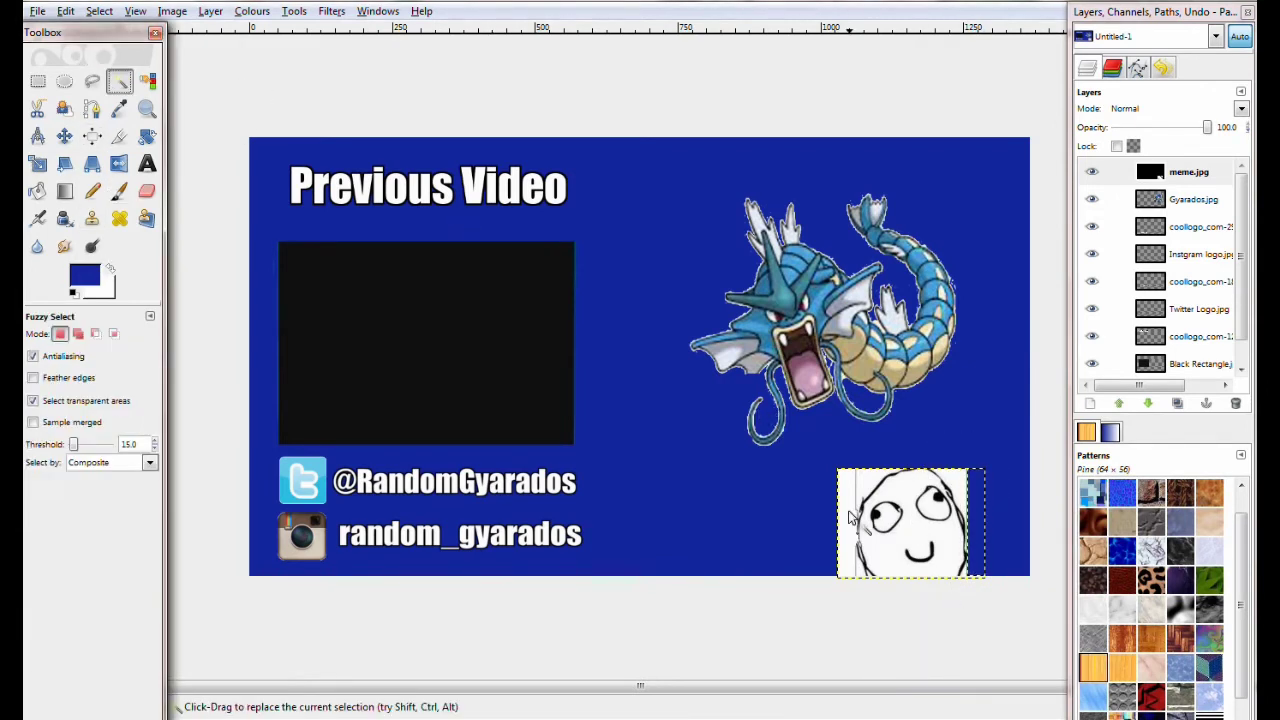
key("p")
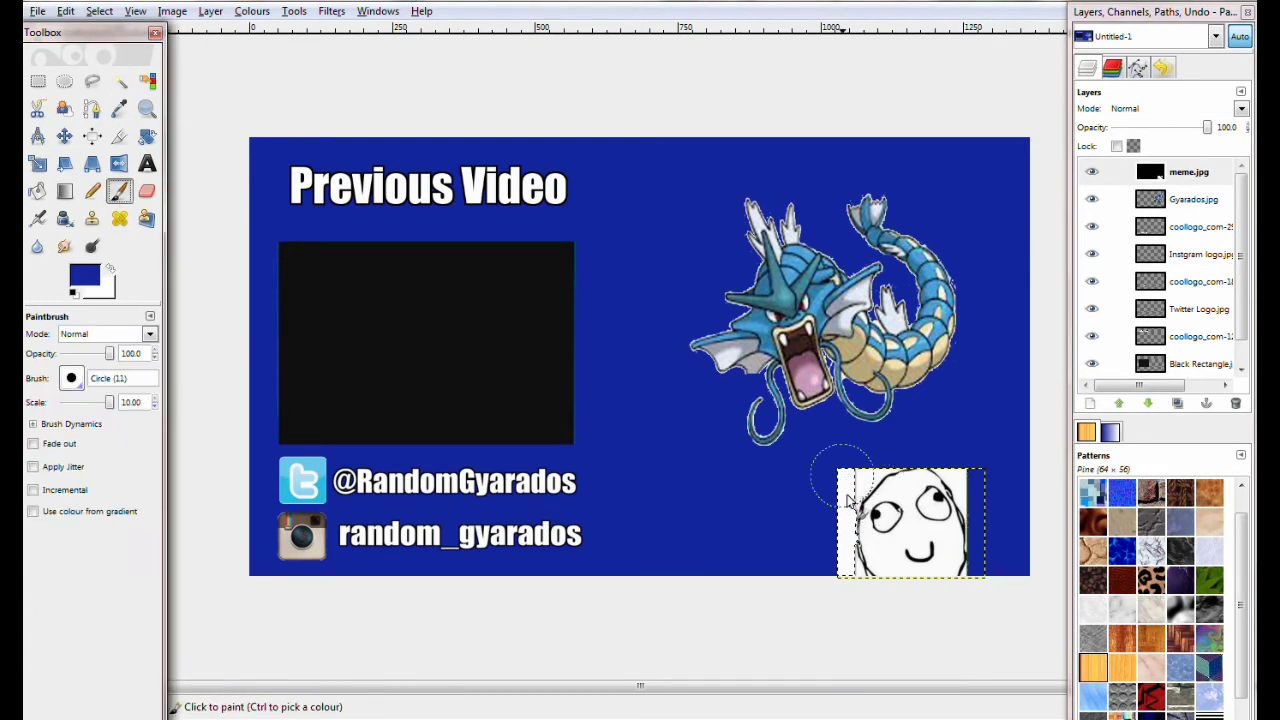
Step: Fuzzy-select the white area outside the face's upper-left outline, cut it, and paint it dark blue
left_click(119, 80)
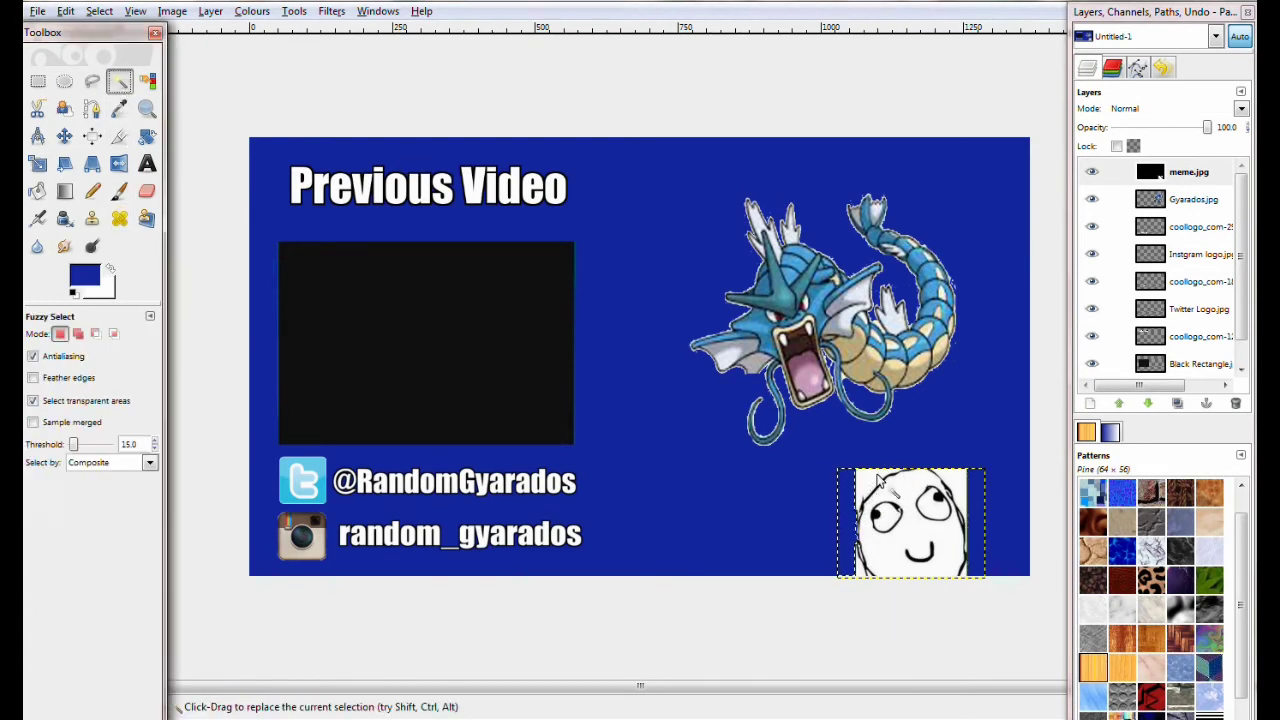
right_click(868, 484)
mouse_move(926, 514)
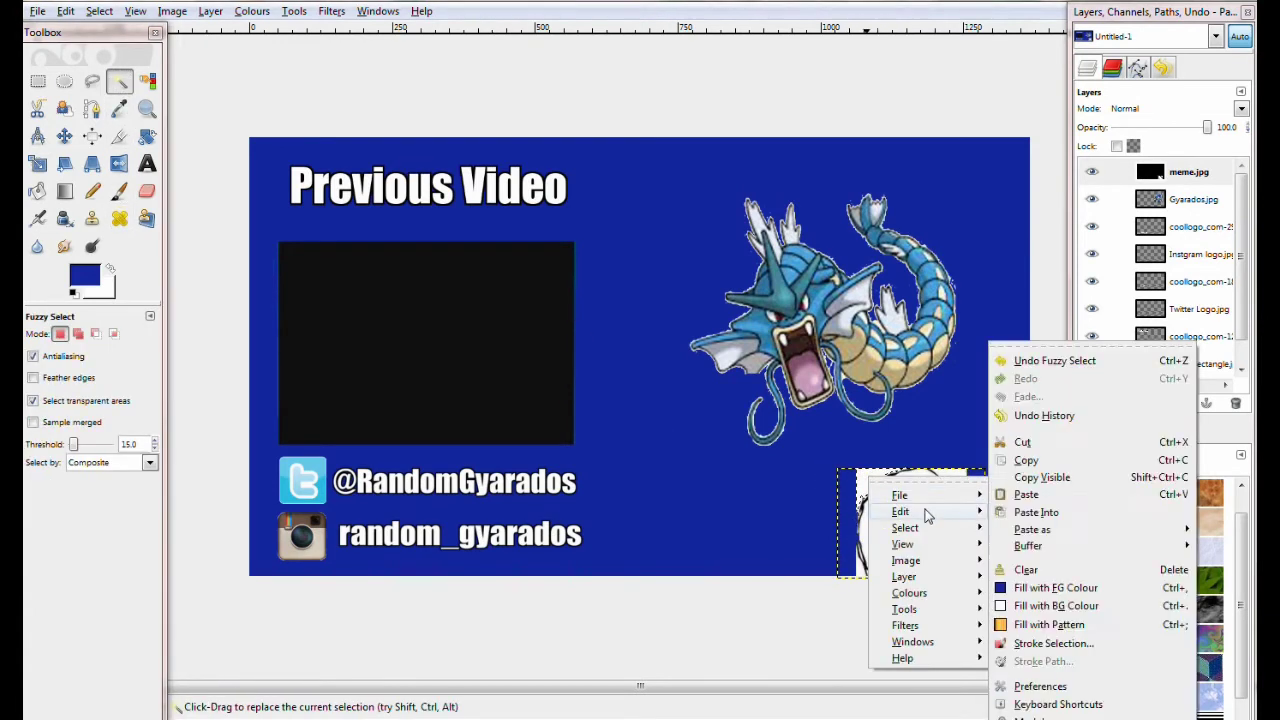
left_click(1022, 441)
key("p")
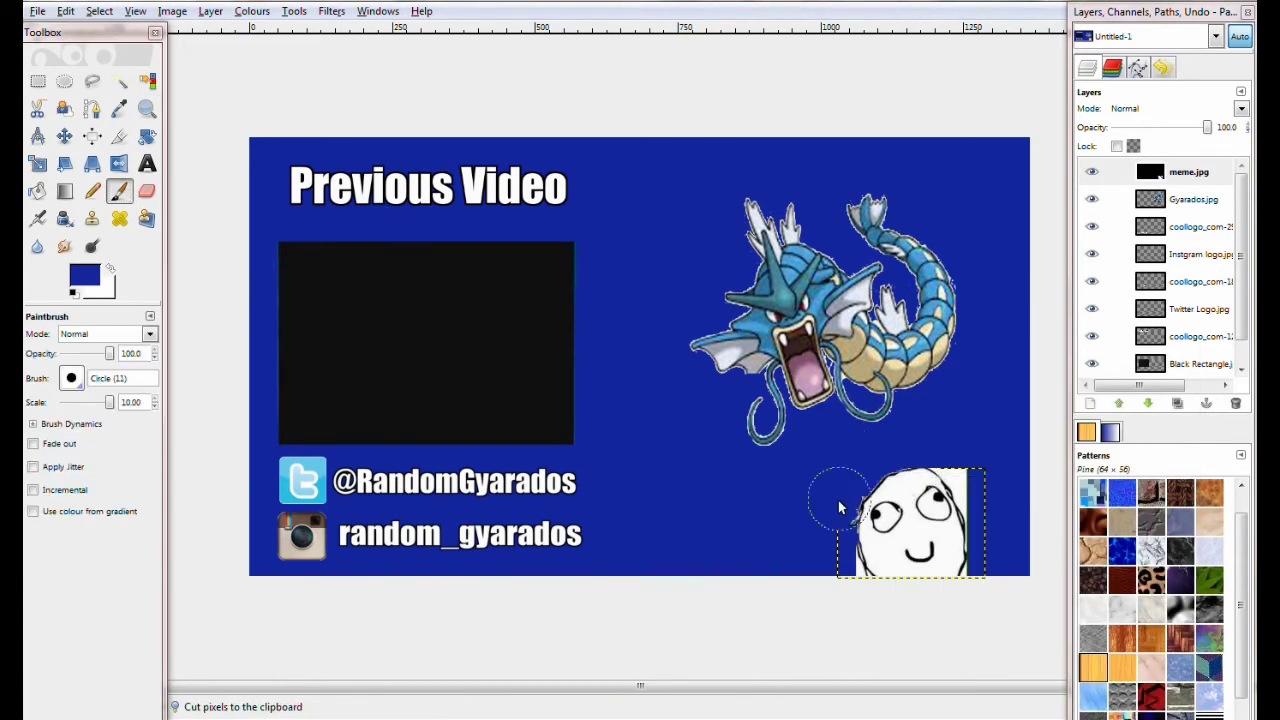
Step: Fuzzy-select the white area outside the face's upper-right outline and paint it dark blue
left_click(119, 80)
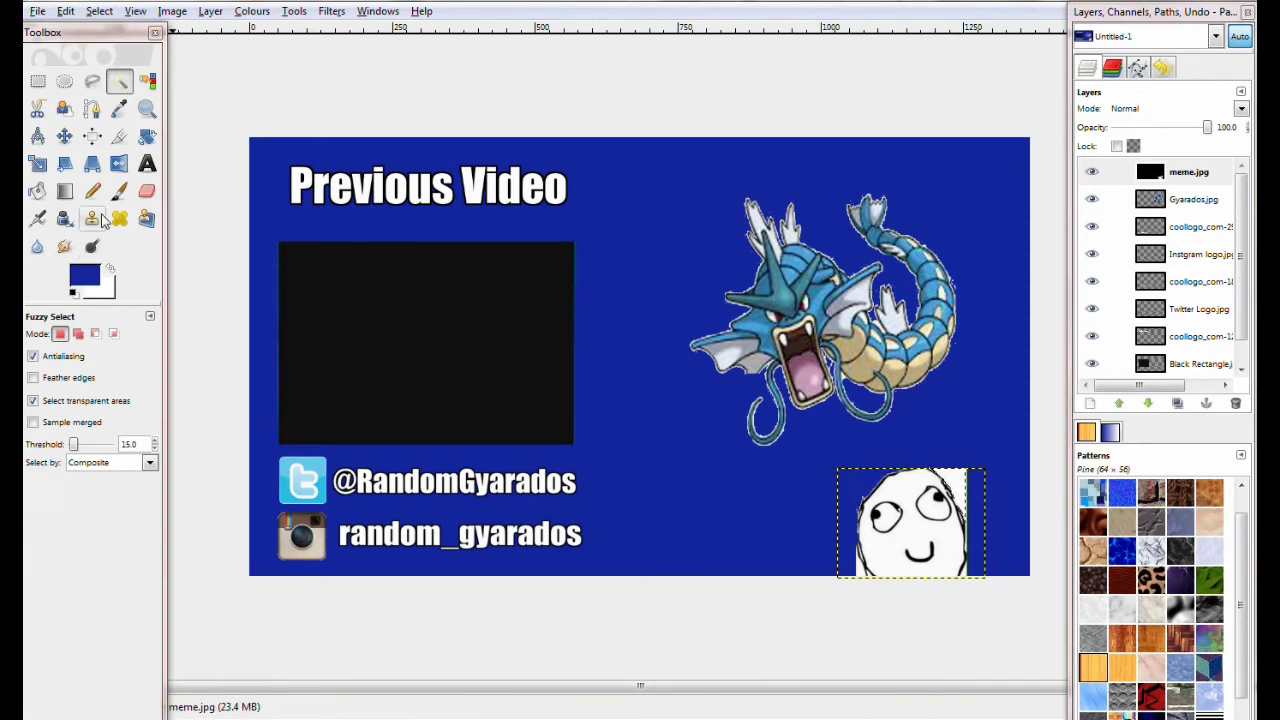
left_click(119, 190)
left_click_drag(976, 470, 965, 537)
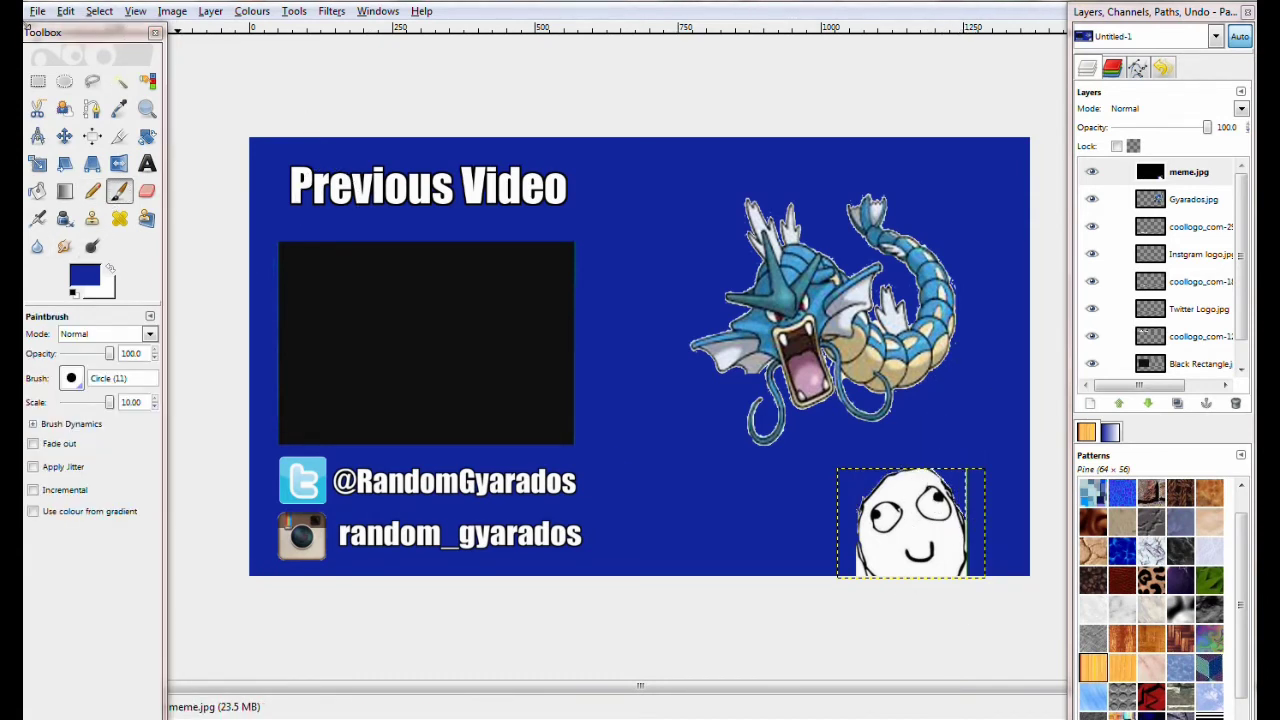
Step: Fuzzy-select the white areas outside the face's lower-right and lower-left outline and paint each dark blue
left_click(119, 80)
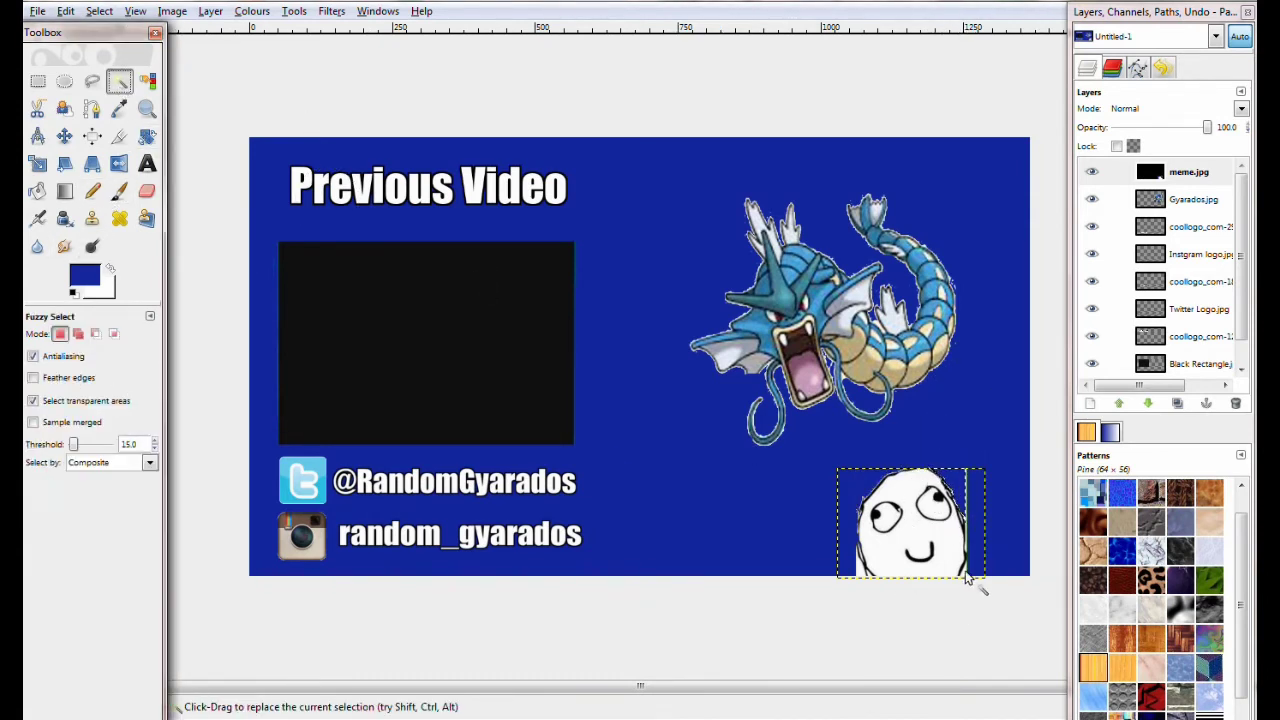
left_click(119, 190)
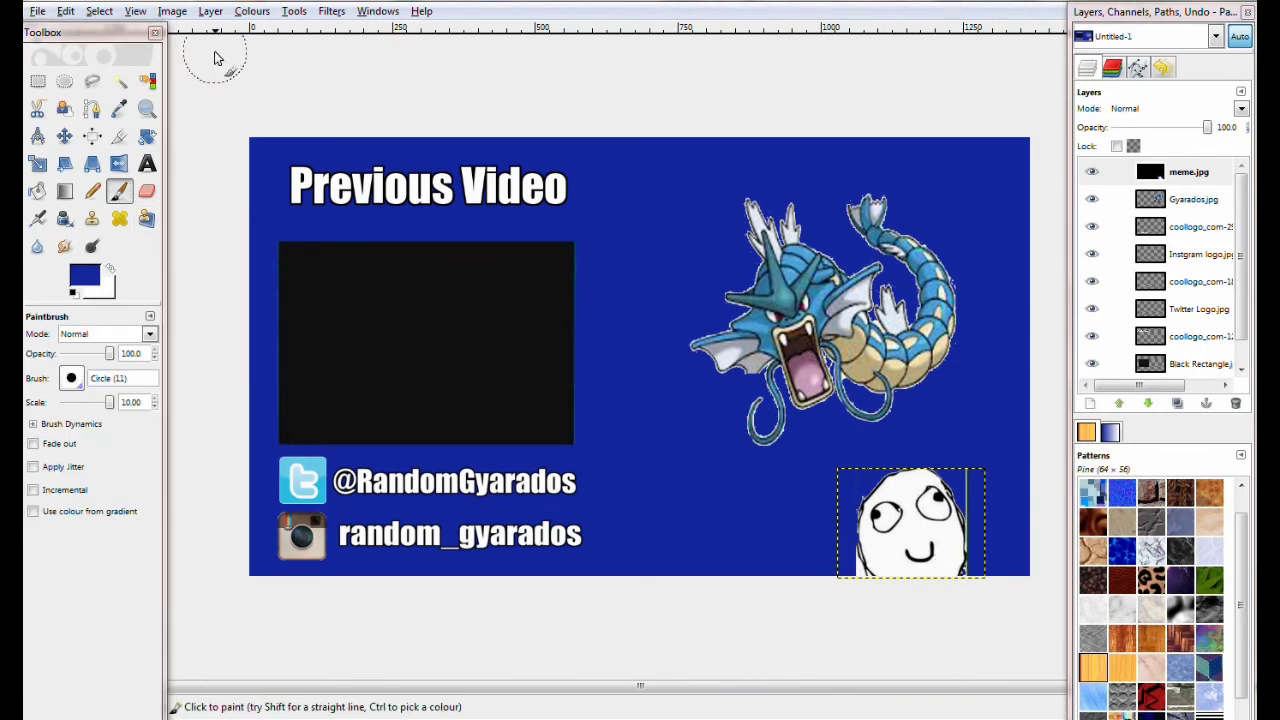
left_click(119, 80)
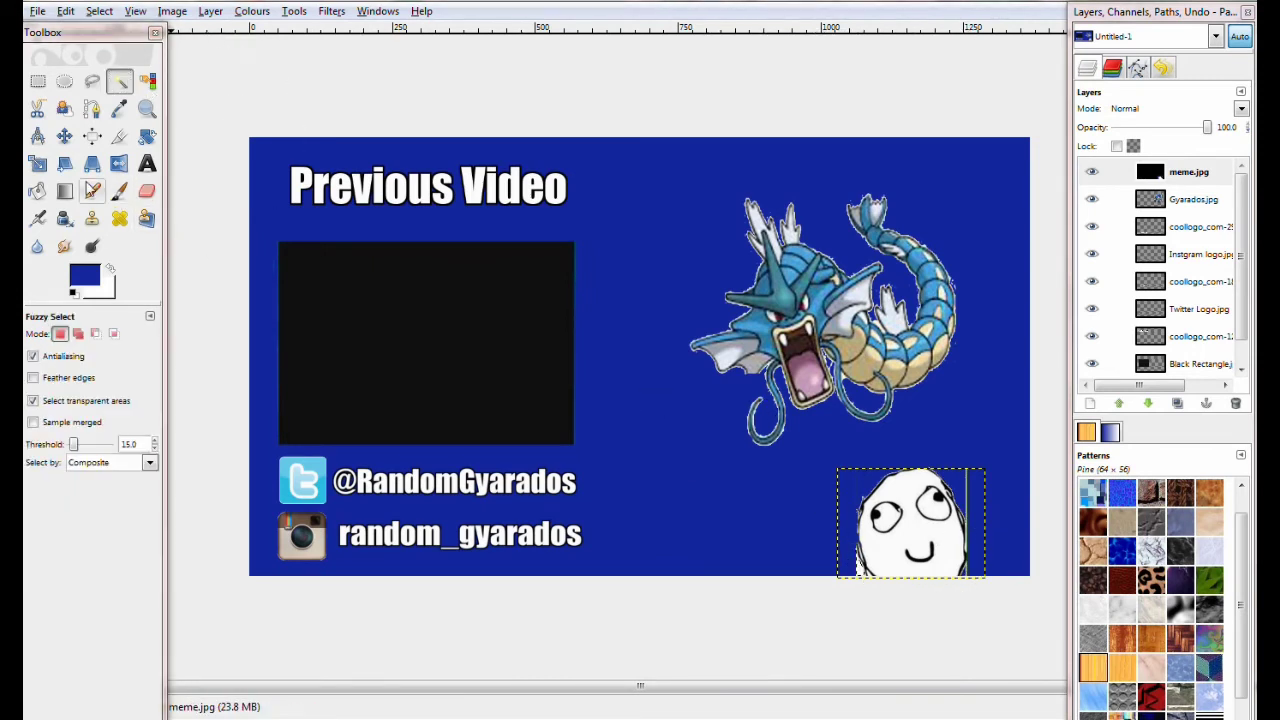
left_click(119, 190)
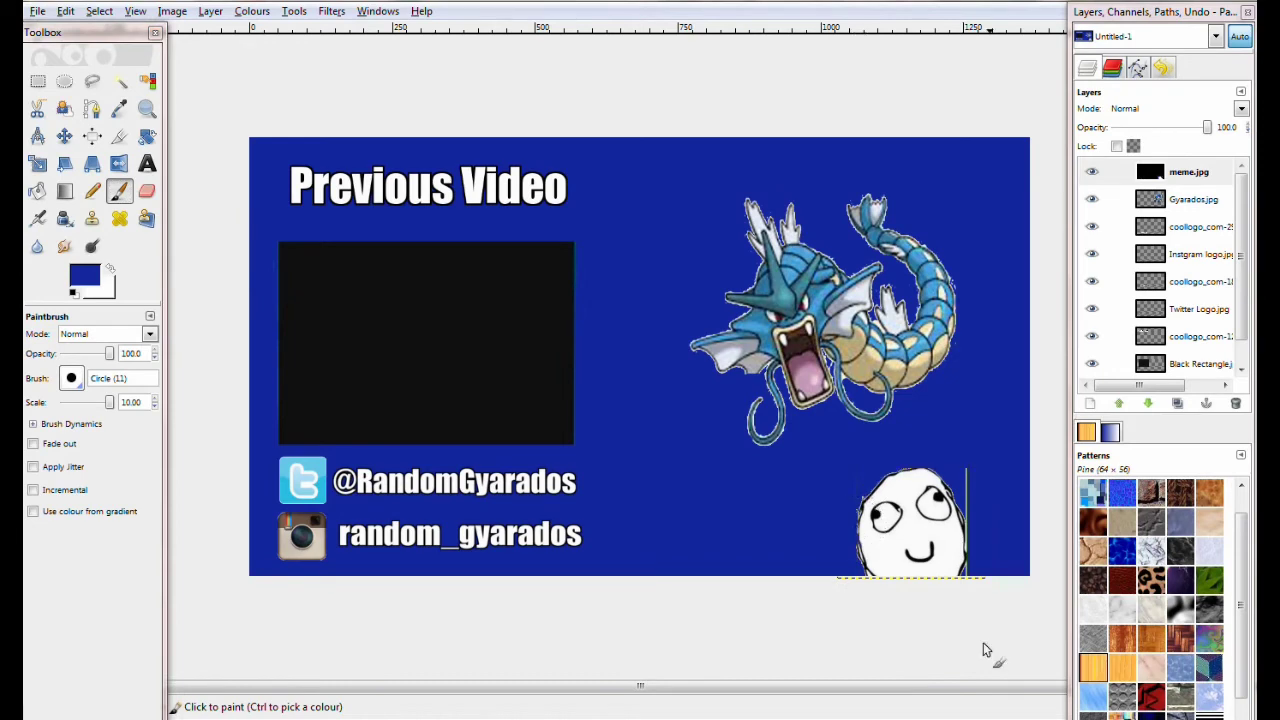
Step: Move the meme face up and left to the open area between the black rectangle and Gyarados for close-up editing
left_click(147, 108)
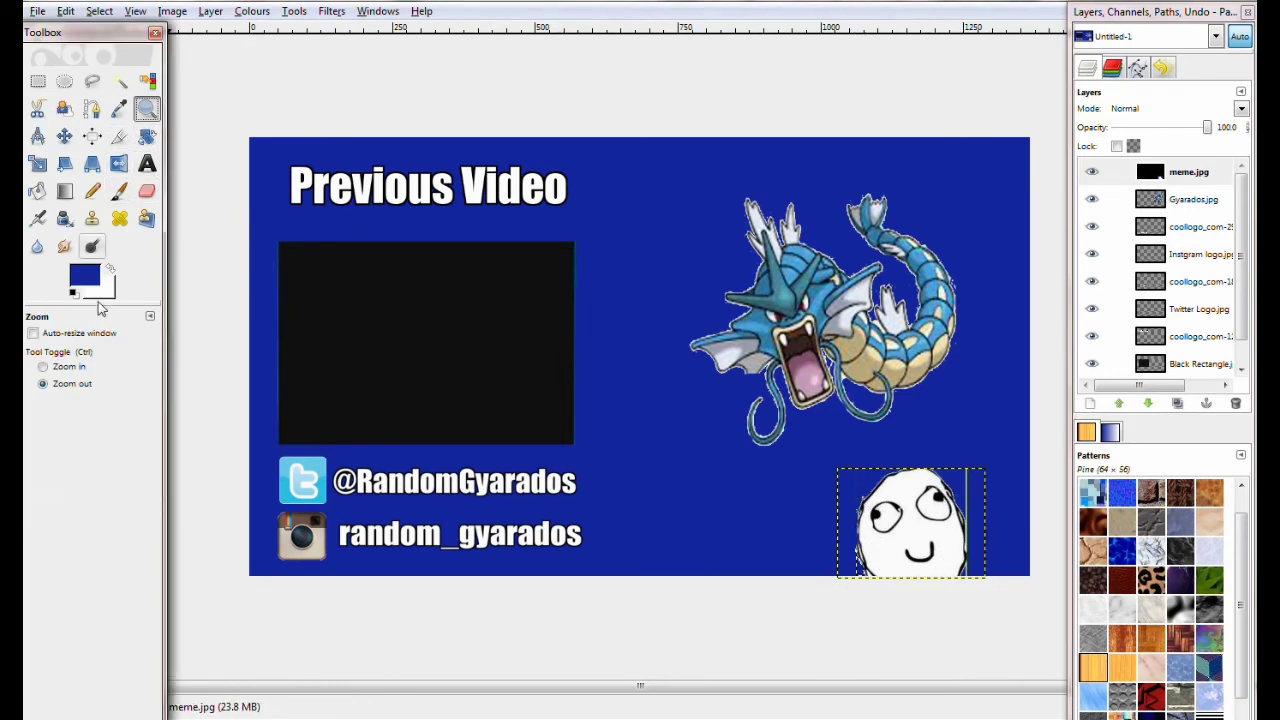
left_click(129, 367)
left_click(620, 372)
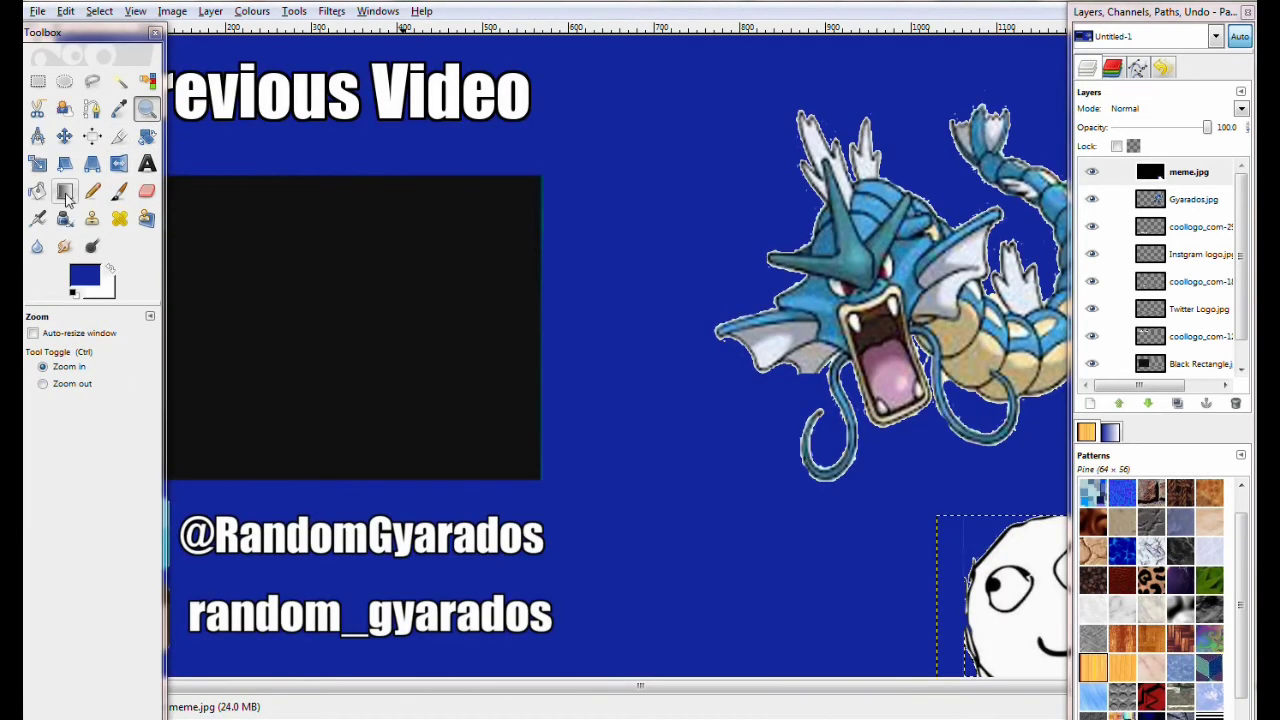
left_click(63, 136)
left_click_drag(1053, 616, 697, 447)
Step: Clear the selection and paint over the leftover lines around the meme face in dark blue at brush scale 0.84
left_click(119, 190)
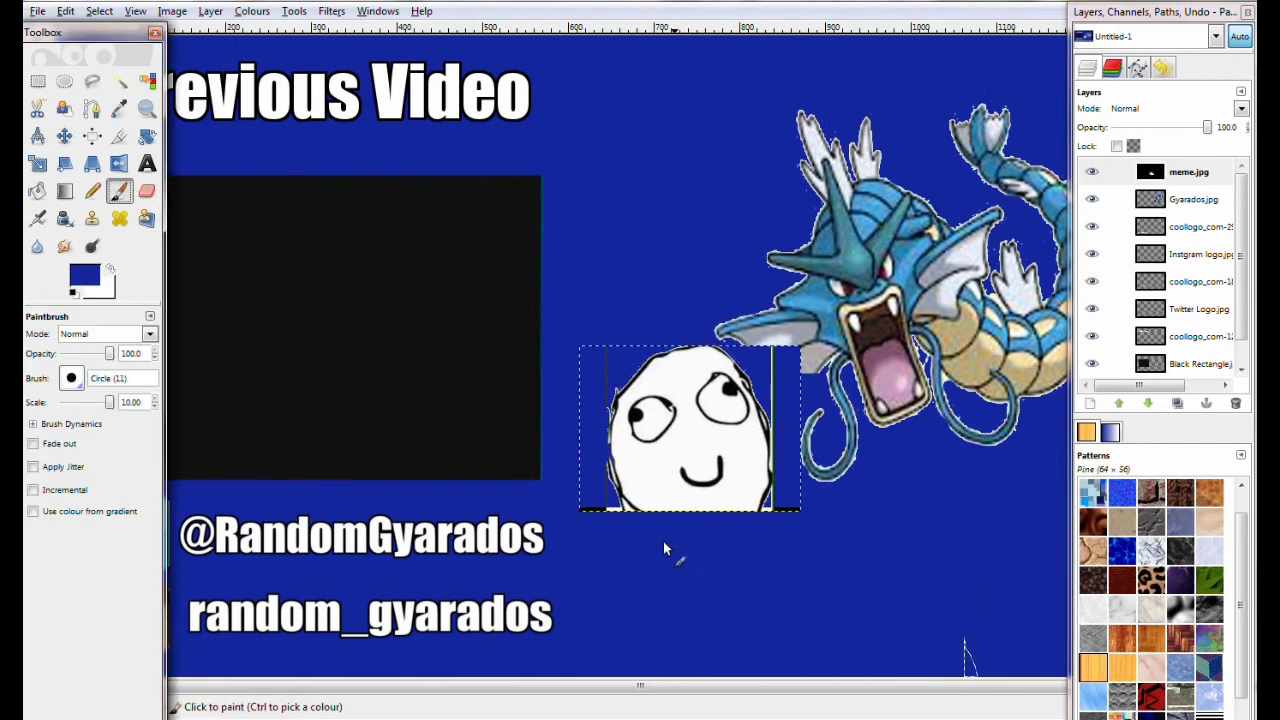
left_click_drag(108, 400, 103, 410)
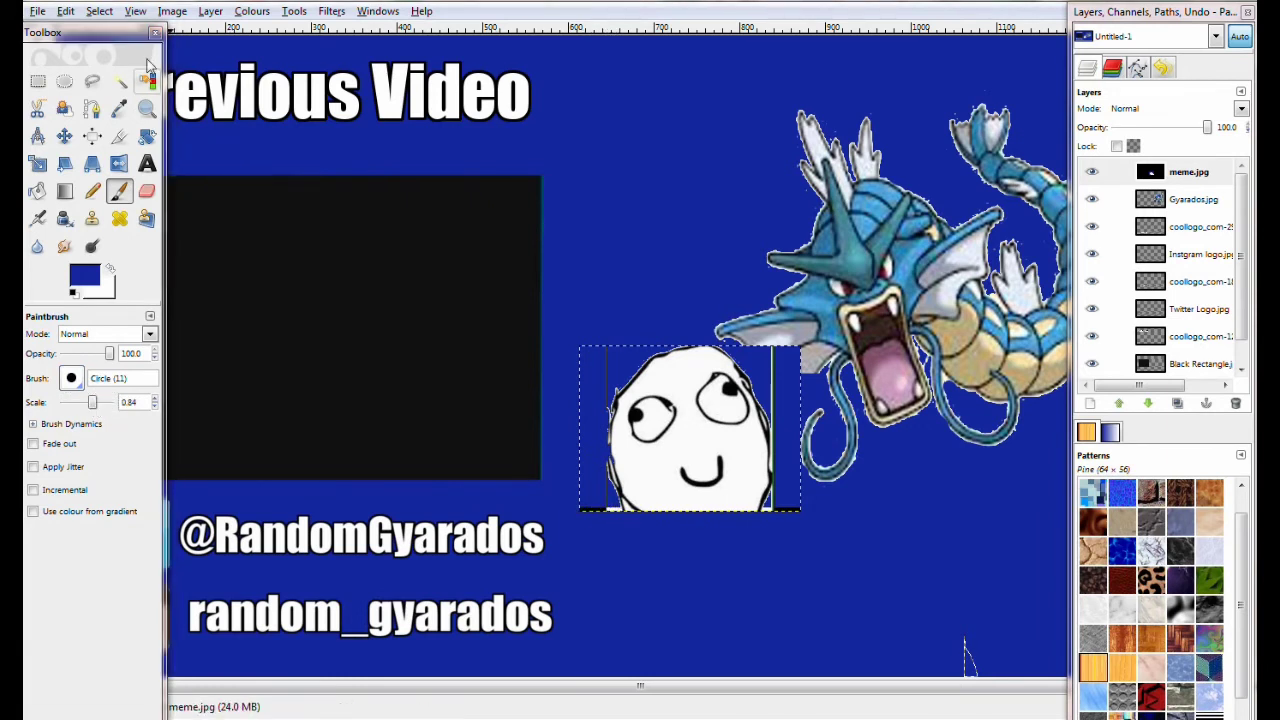
left_click(102, 11)
left_click(411, 343)
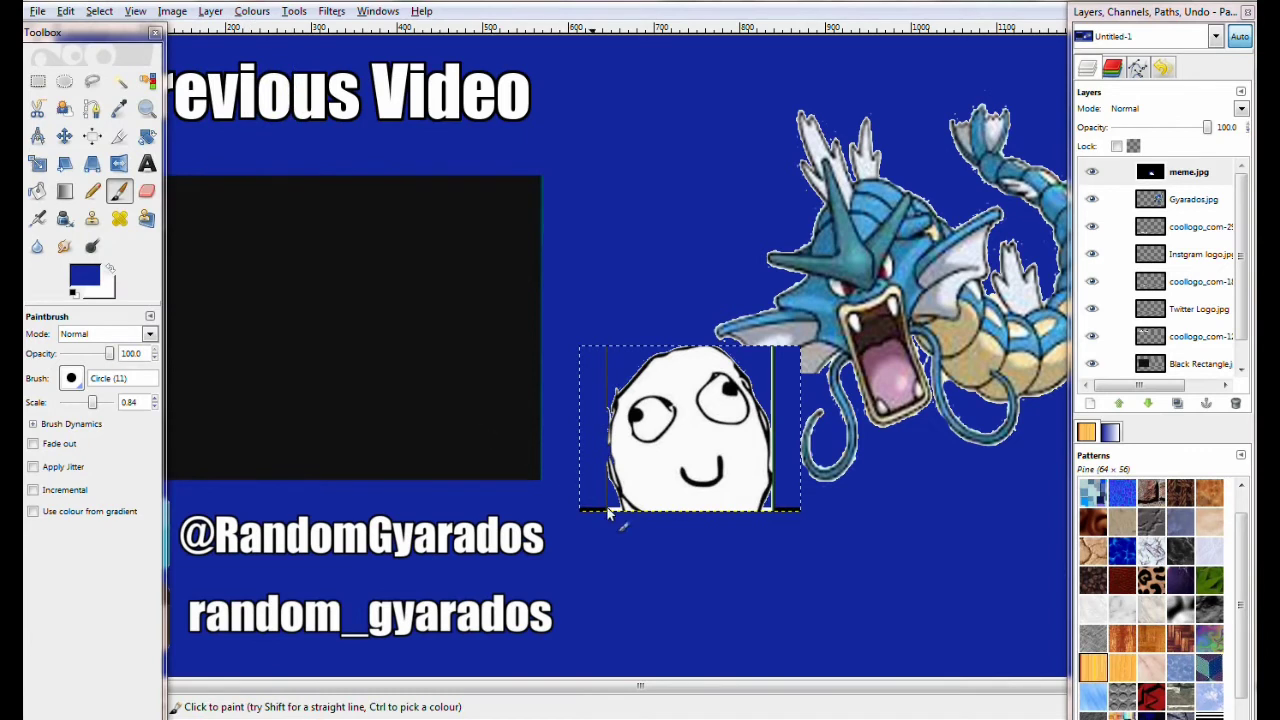
left_click_drag(585, 515, 610, 517)
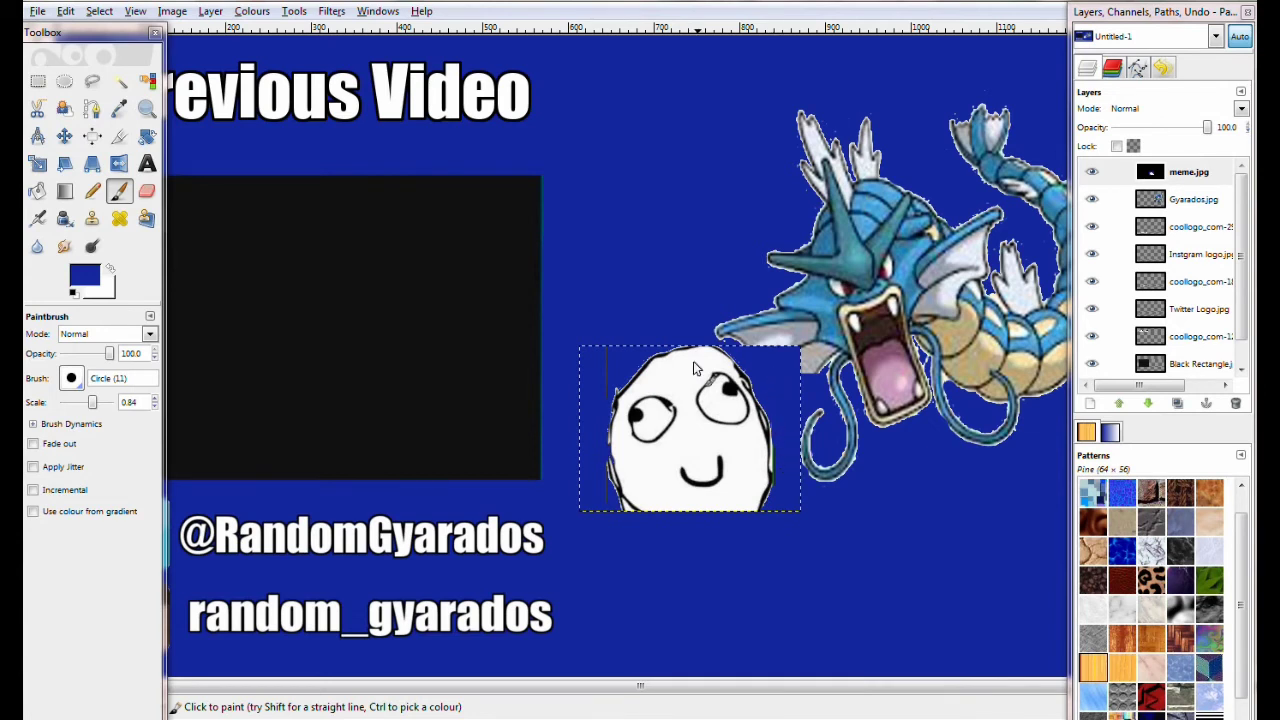
Step: Move the meme face back to the lower part of the canvas, below Gyarados
left_click(147, 108)
left_click(72, 384)
left_click(468, 388)
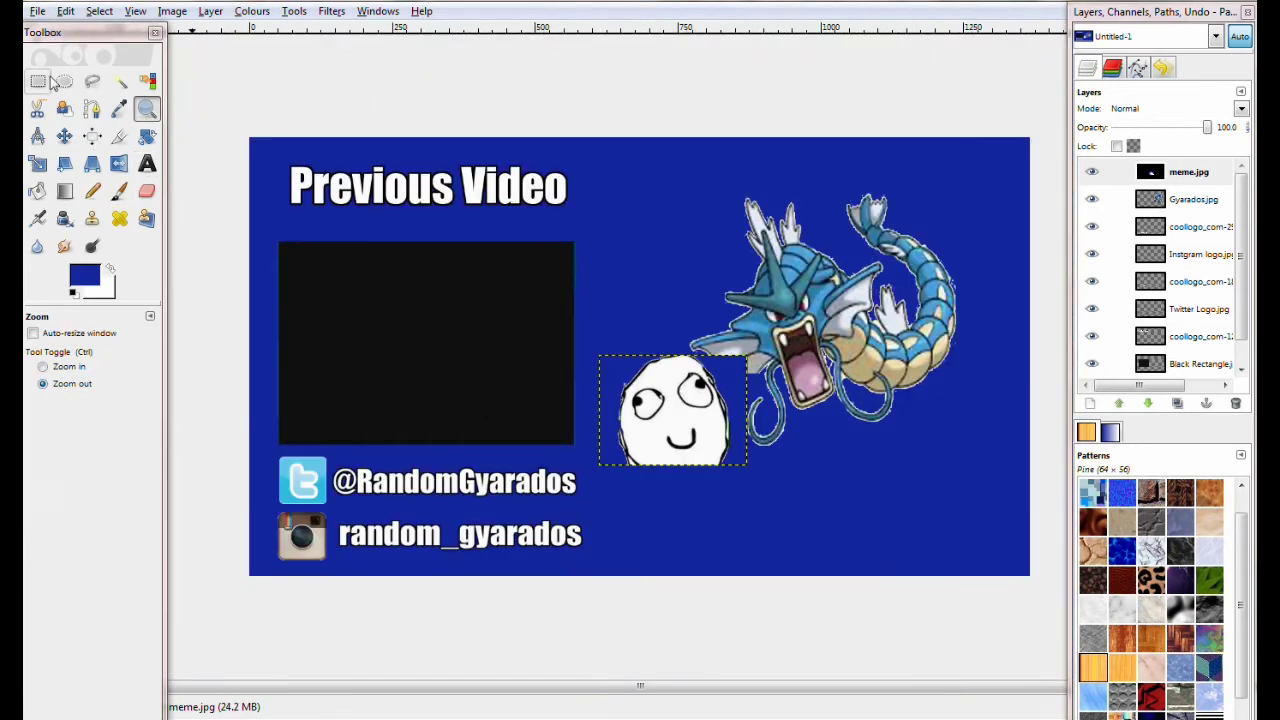
left_click(64, 138)
left_click_drag(673, 417, 873, 518)
Step: Shift Gyarados up and left, raise the black rectangle slightly, and fit the meme face into the canvas's bottom-right corner
left_click_drag(851, 366, 825, 349)
left_click_drag(870, 510, 862, 506)
left_click_drag(421, 336, 418, 318)
left_click_drag(839, 502, 934, 518)
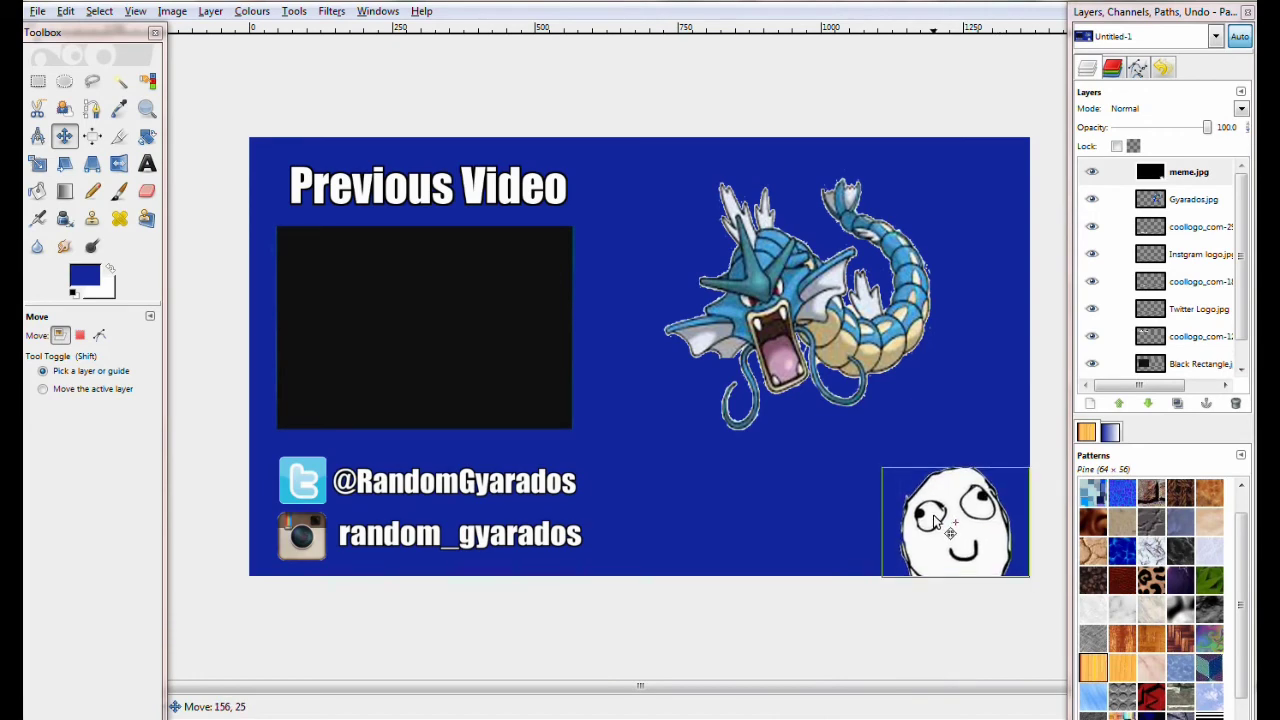
Step: Scale the Gyarados layer up slightly toward the upper right and lower right, and nudge the enlarged picture slightly left
left_click(37, 165)
left_click(1232, 202)
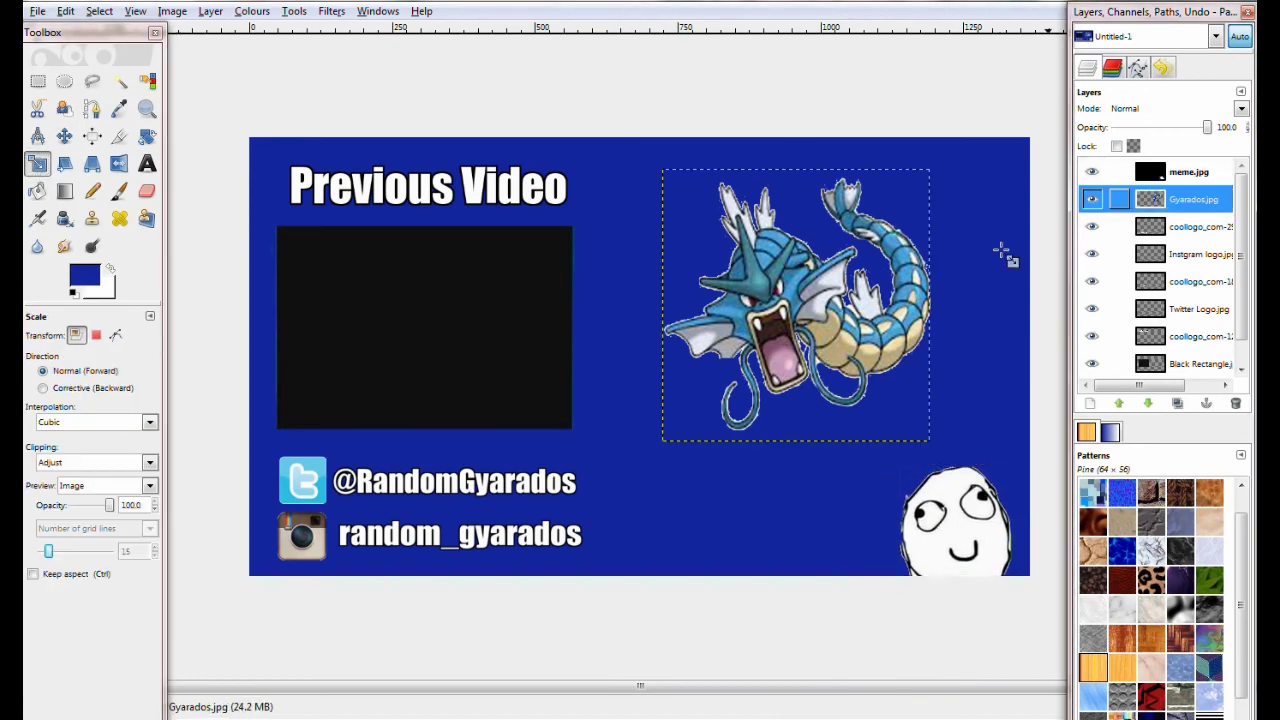
left_click(929, 171)
left_click_drag(929, 171, 960, 177)
left_click_drag(963, 434, 978, 467)
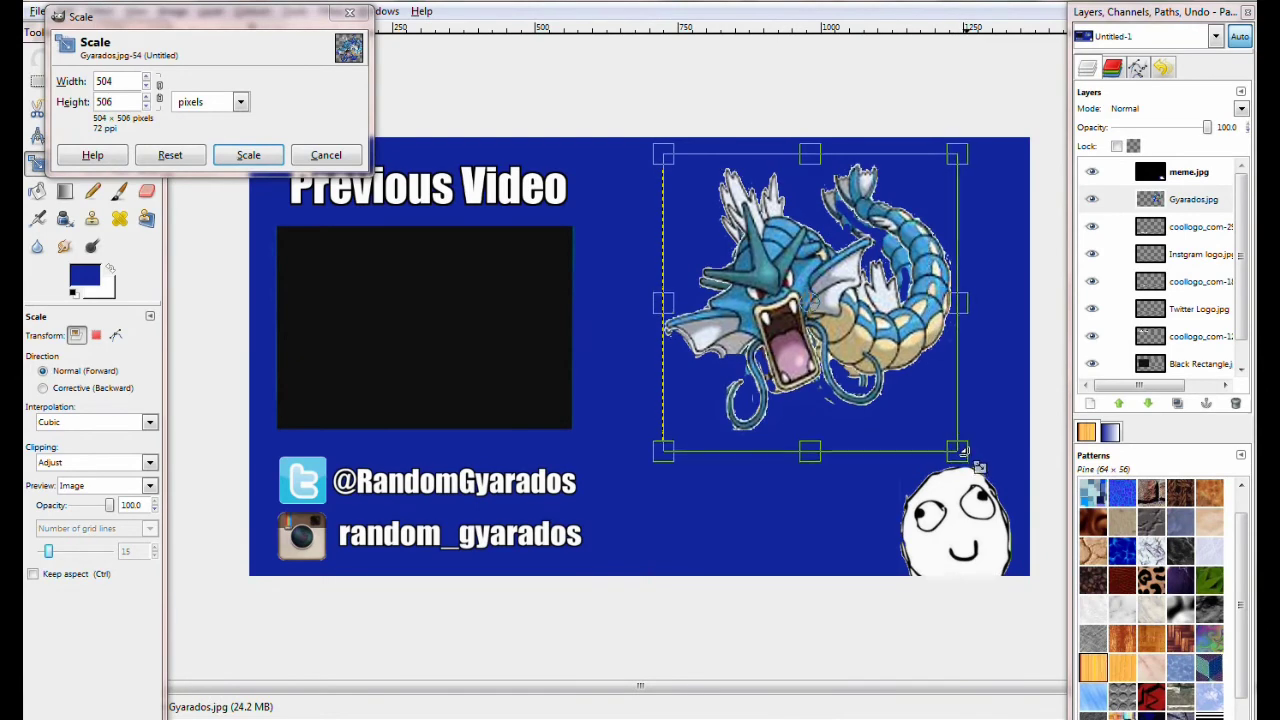
left_click(249, 156)
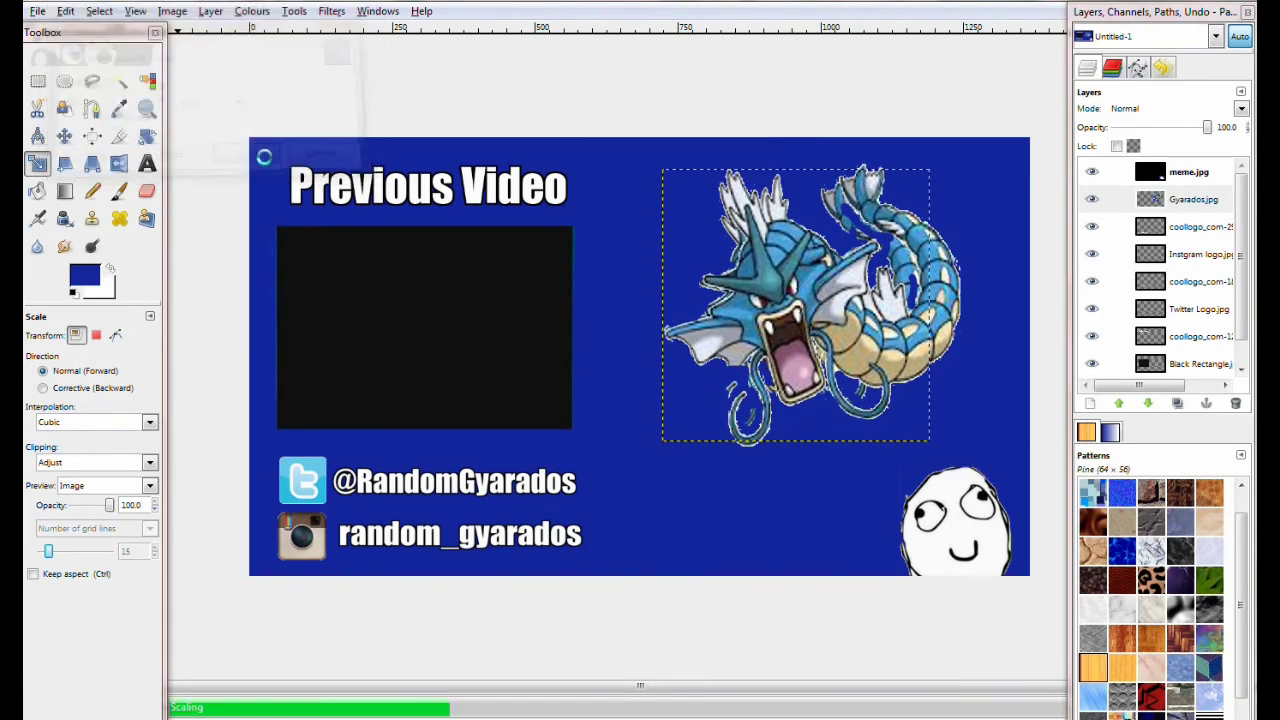
left_click(64, 136)
left_click_drag(842, 310, 838, 313)
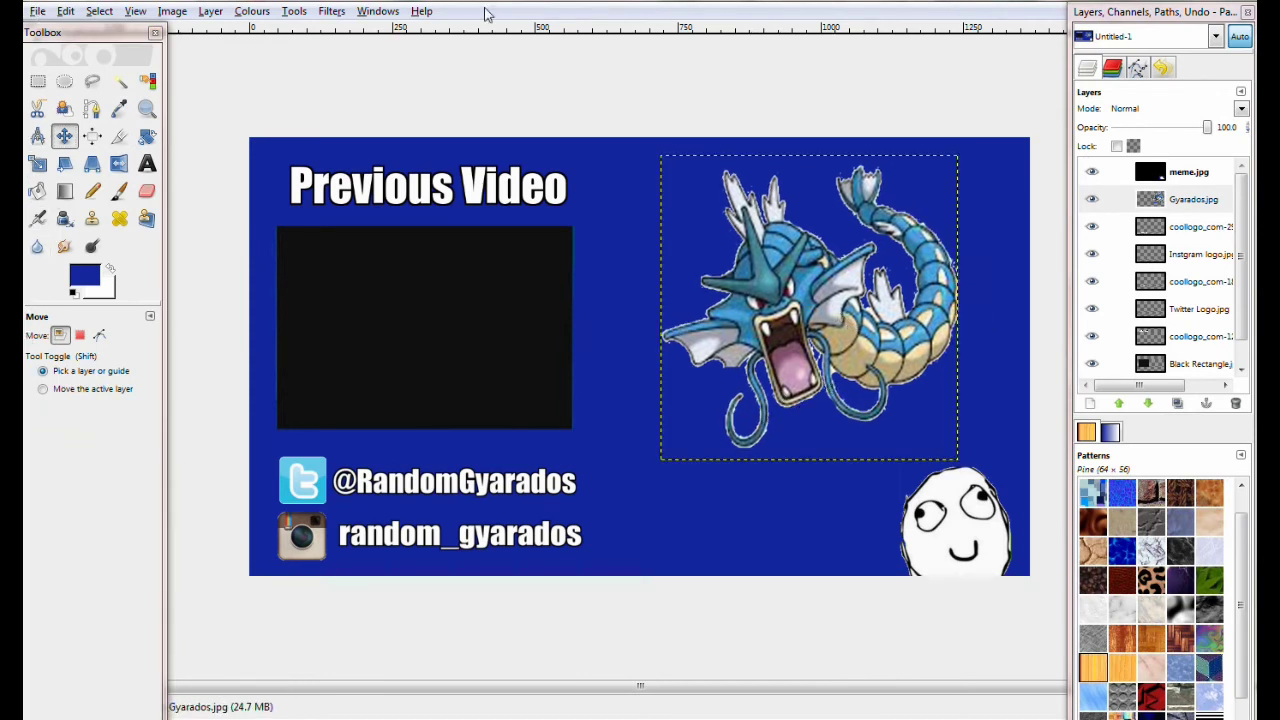
Step: Apply a Lens Flare to the end of the Instagram handle text, centred at X 422, Y 28 pixels
left_click(1190, 172)
left_click(1198, 220)
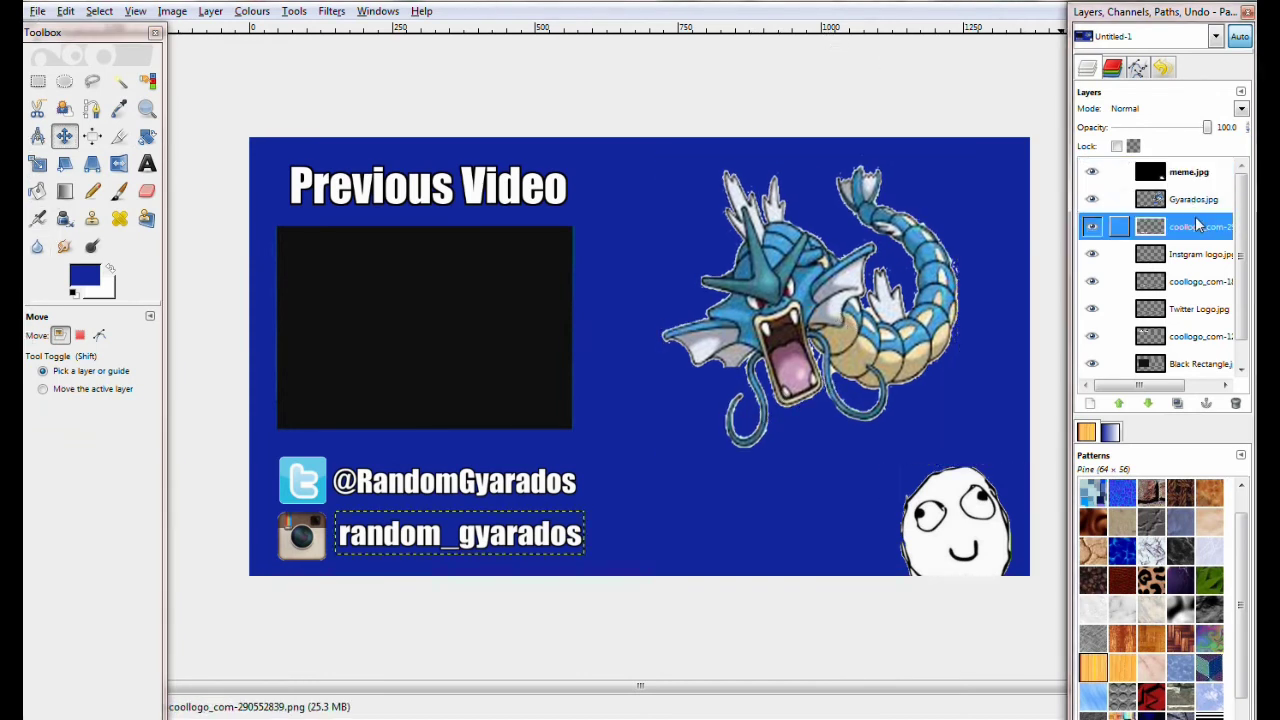
left_click(1200, 256)
left_click(1190, 226)
left_click(340, 11)
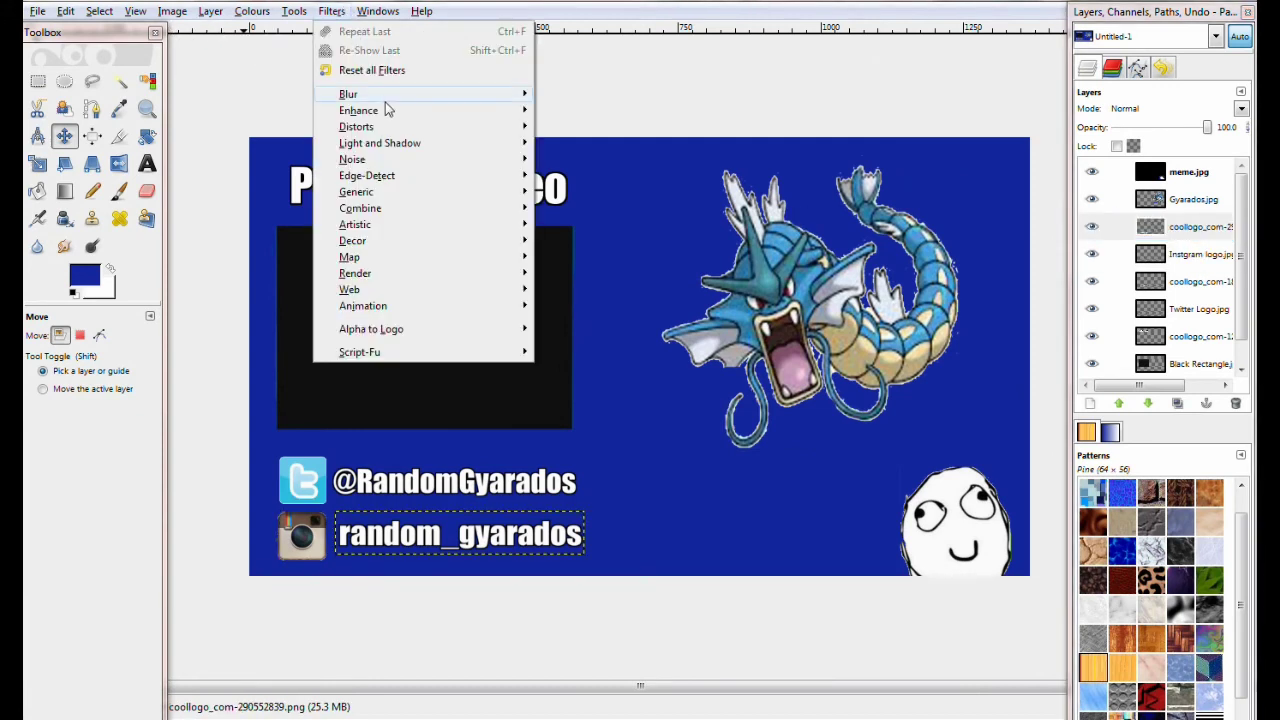
mouse_move(400, 143)
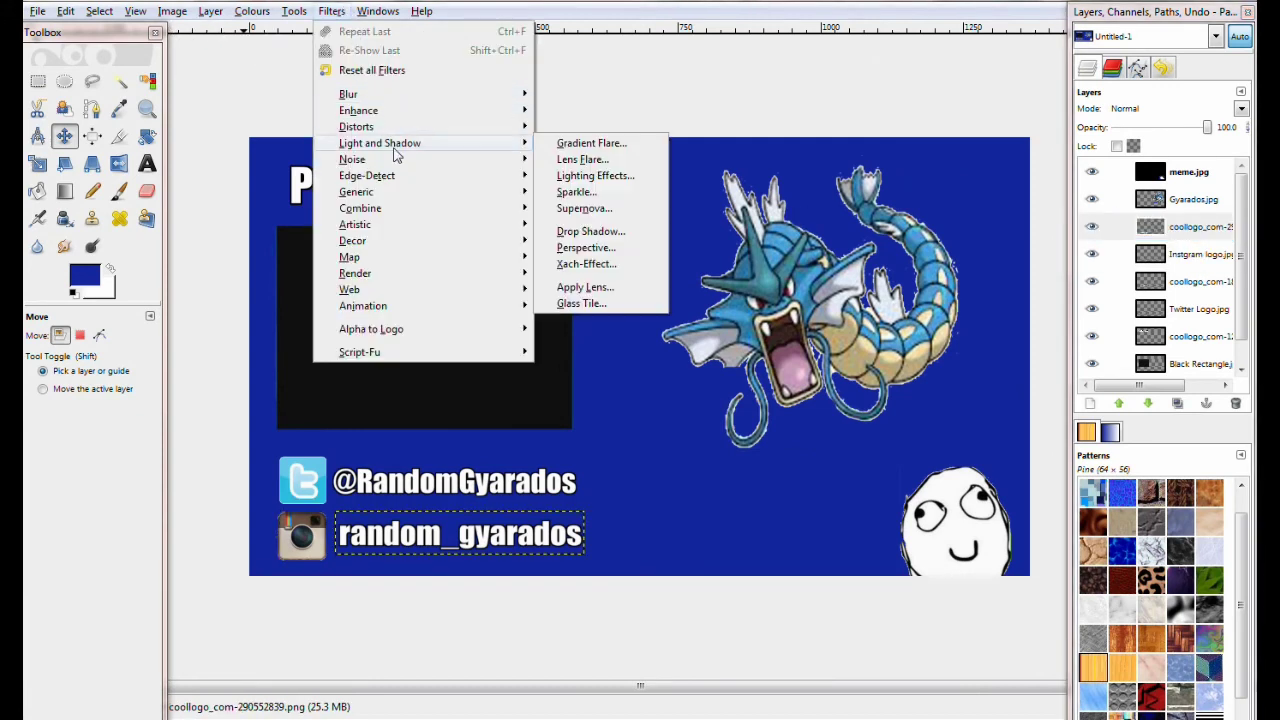
left_click(588, 160)
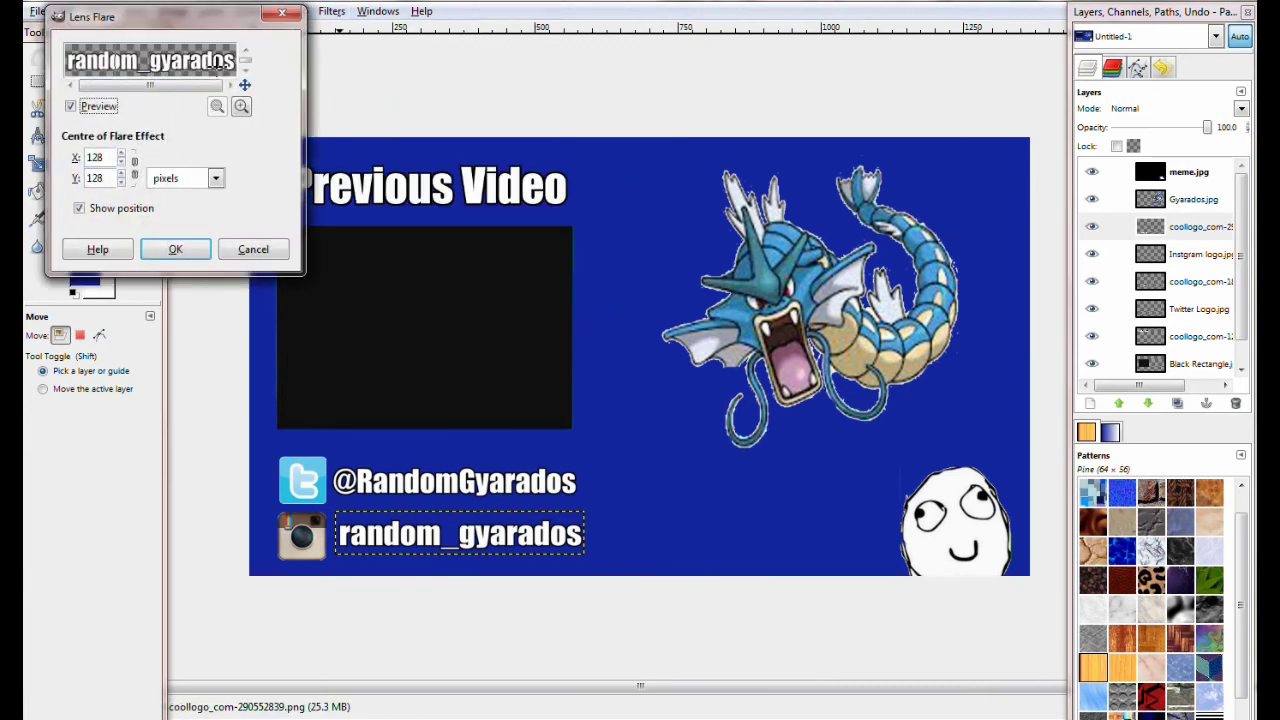
left_click(230, 60)
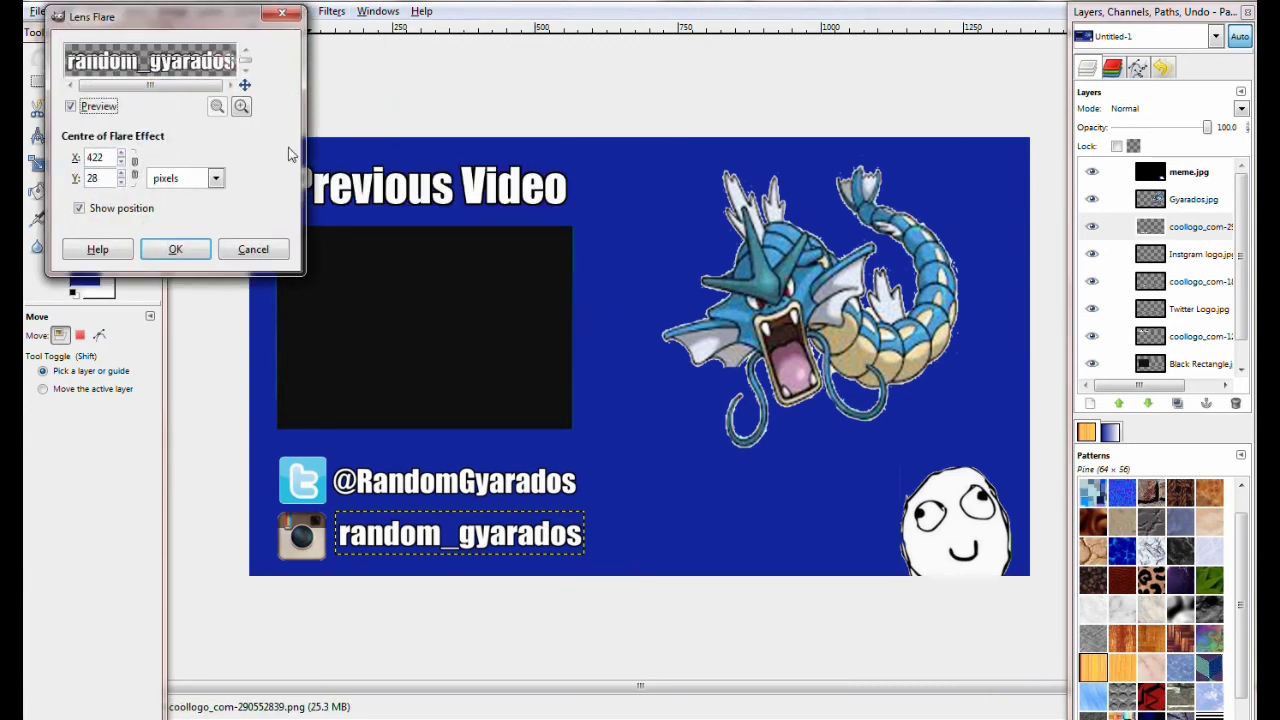
left_click(176, 249)
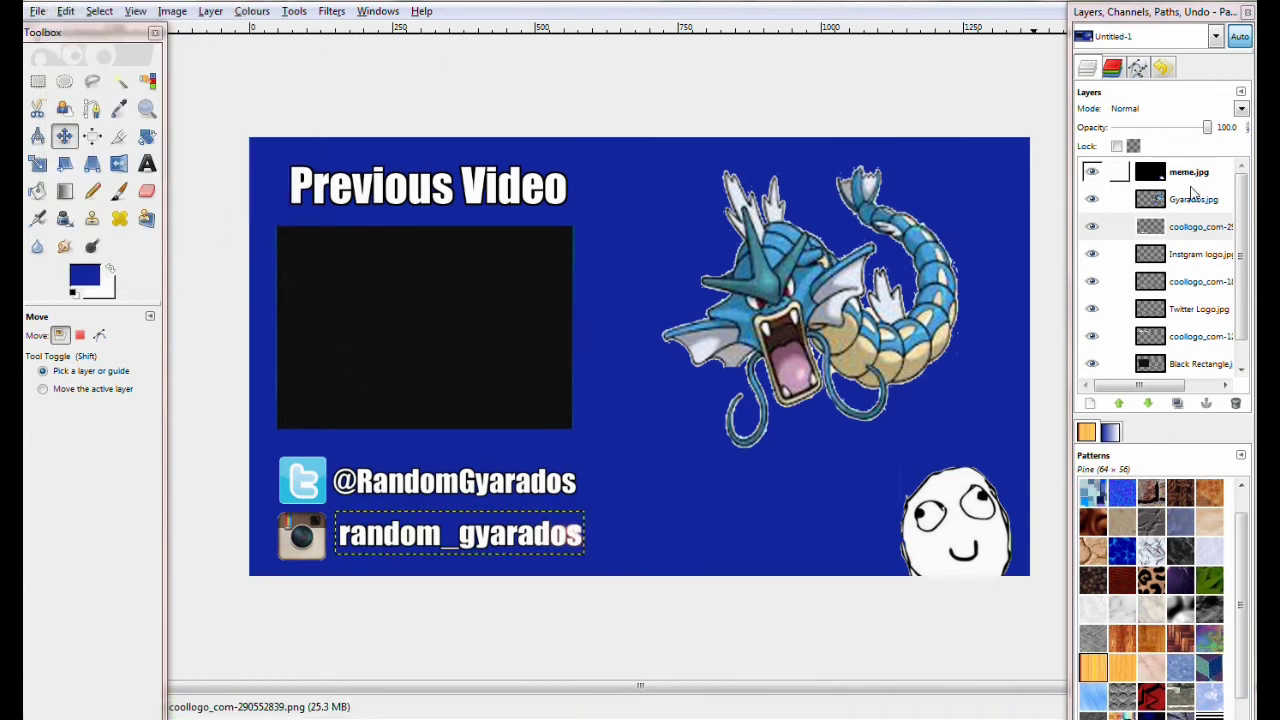
Step: Apply the same Lens Flare to the Twitter handle text, centred at X 422, Y 28 pixels
left_click(1198, 258)
left_click(1198, 283)
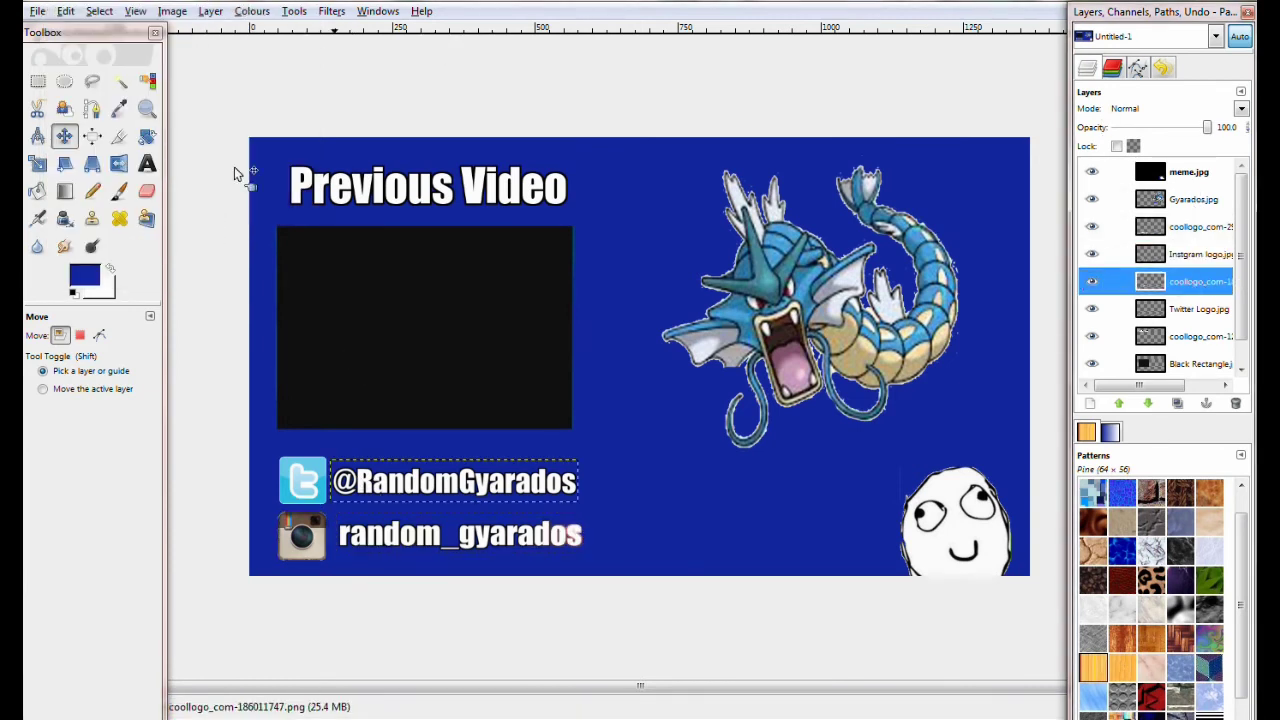
left_click(331, 11)
mouse_move(420, 160)
left_click(577, 176)
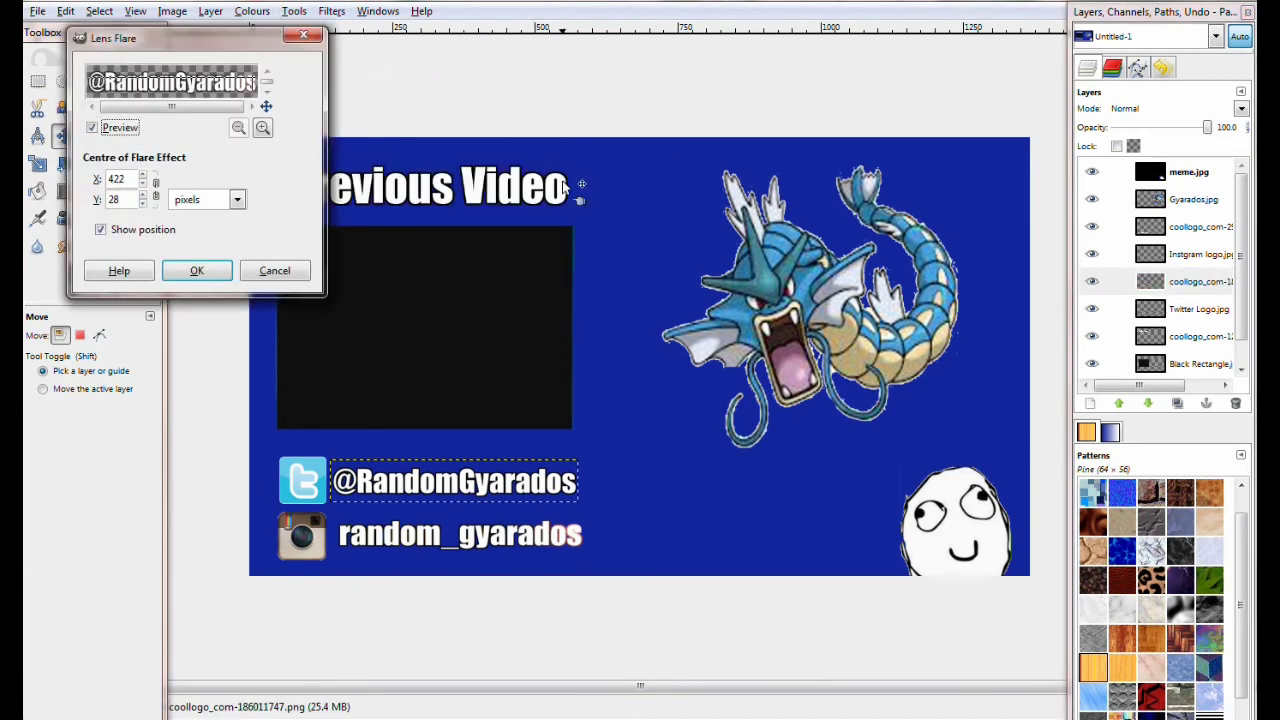
left_click(214, 271)
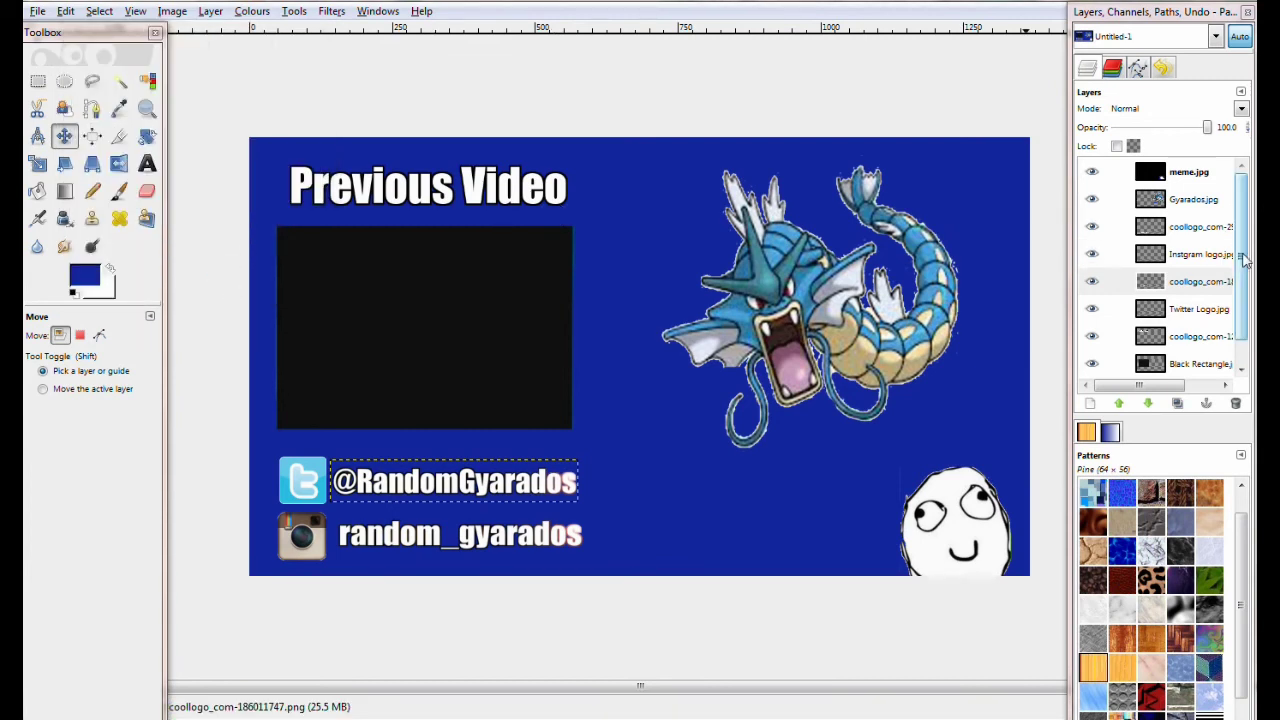
Step: Apply a Lens Flare to the end of the "Previous Video" title, centred at X 478, Y 48 pixels
scroll(1233, 316, "down", 1)
left_click(1233, 316)
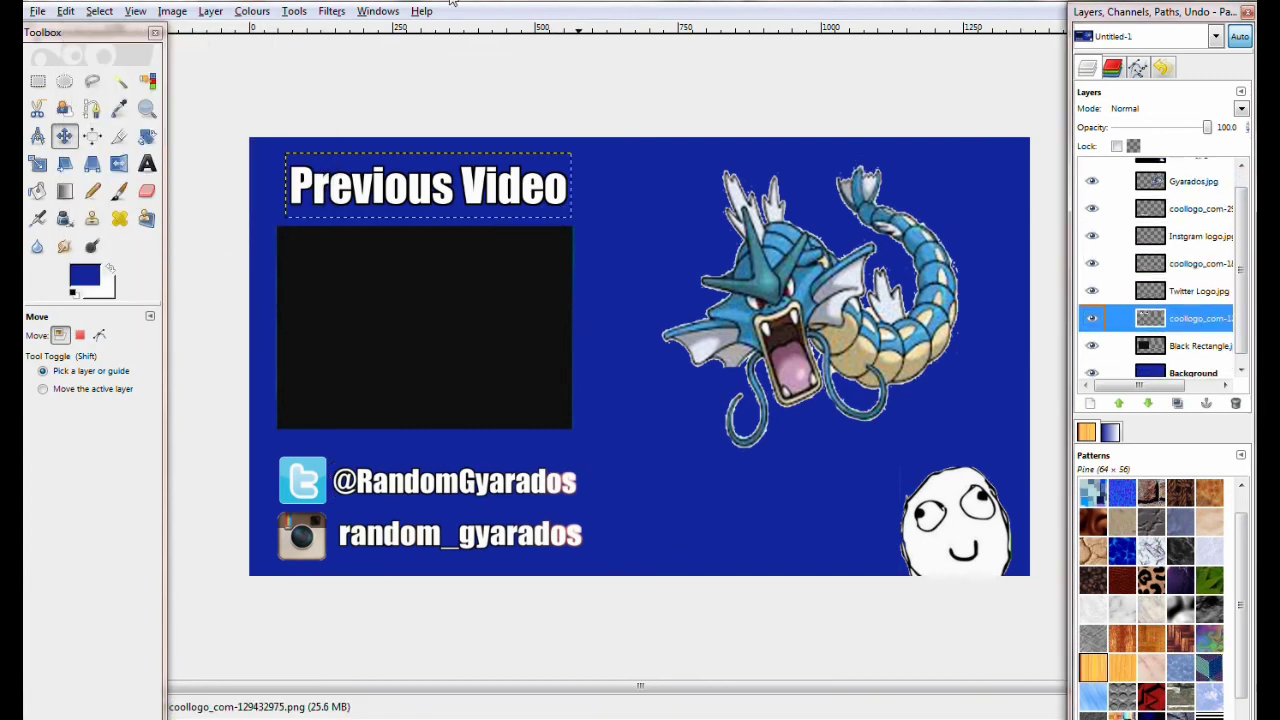
left_click(340, 12)
mouse_move(423, 165)
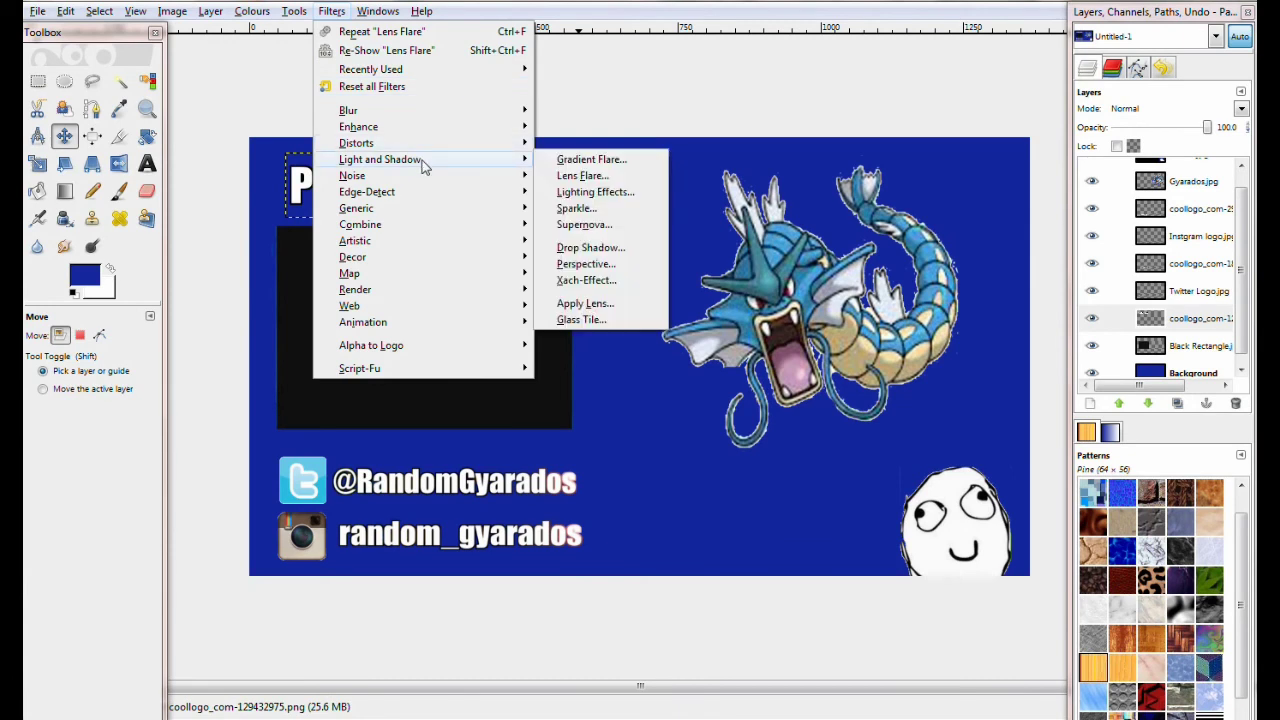
left_click(612, 187)
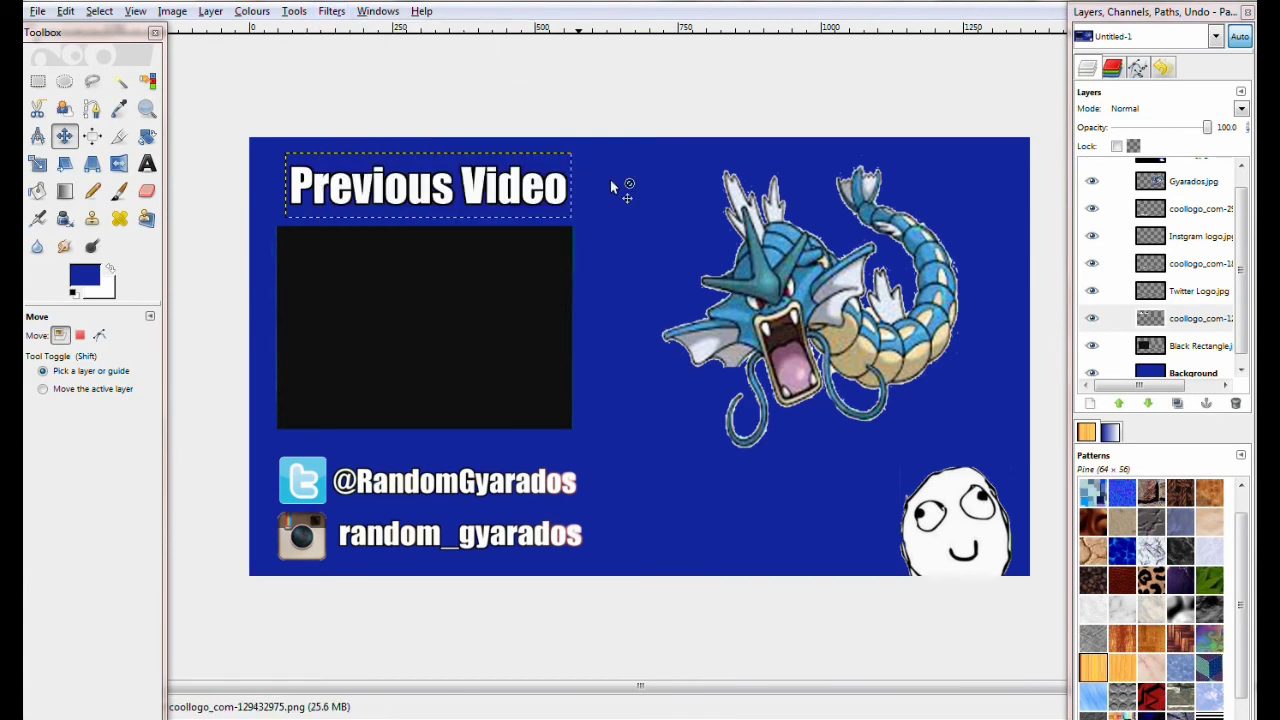
left_click(272, 110)
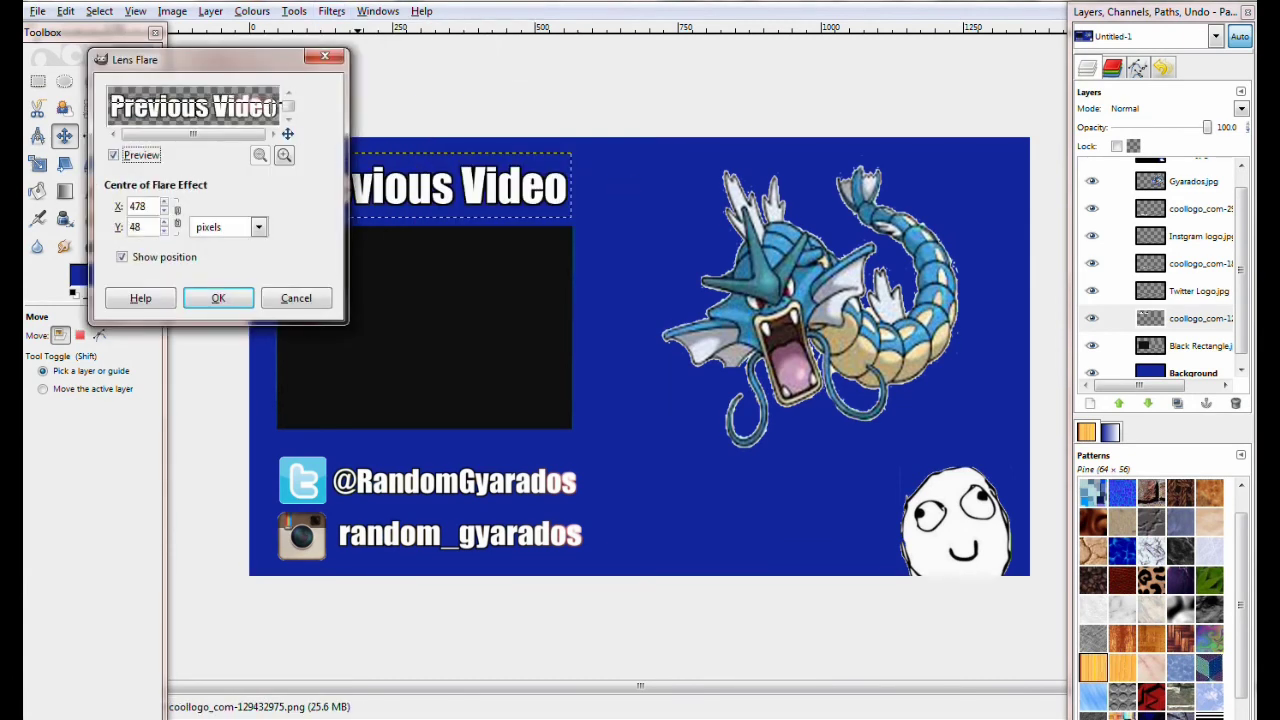
left_click(218, 298)
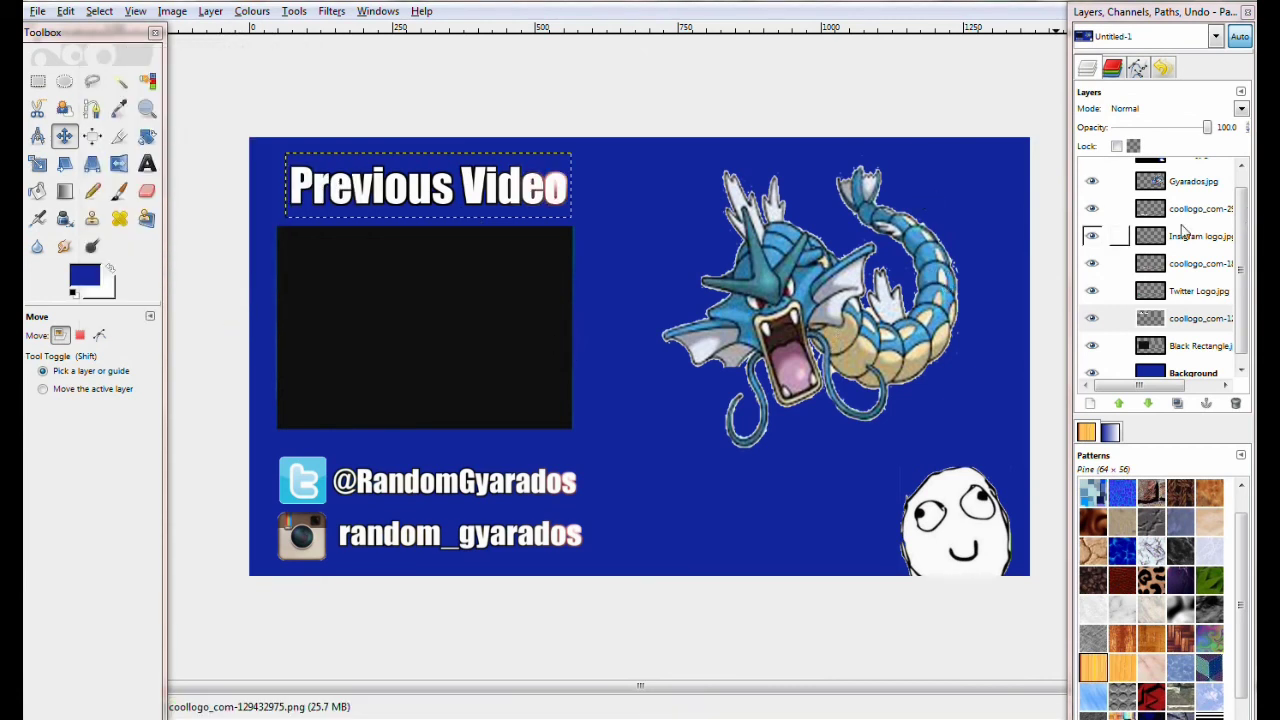
Step: Move Gyarados about 12 pixels left and 3 pixels up, and make the meme face the active layer
left_click_drag(809, 284, 797, 281)
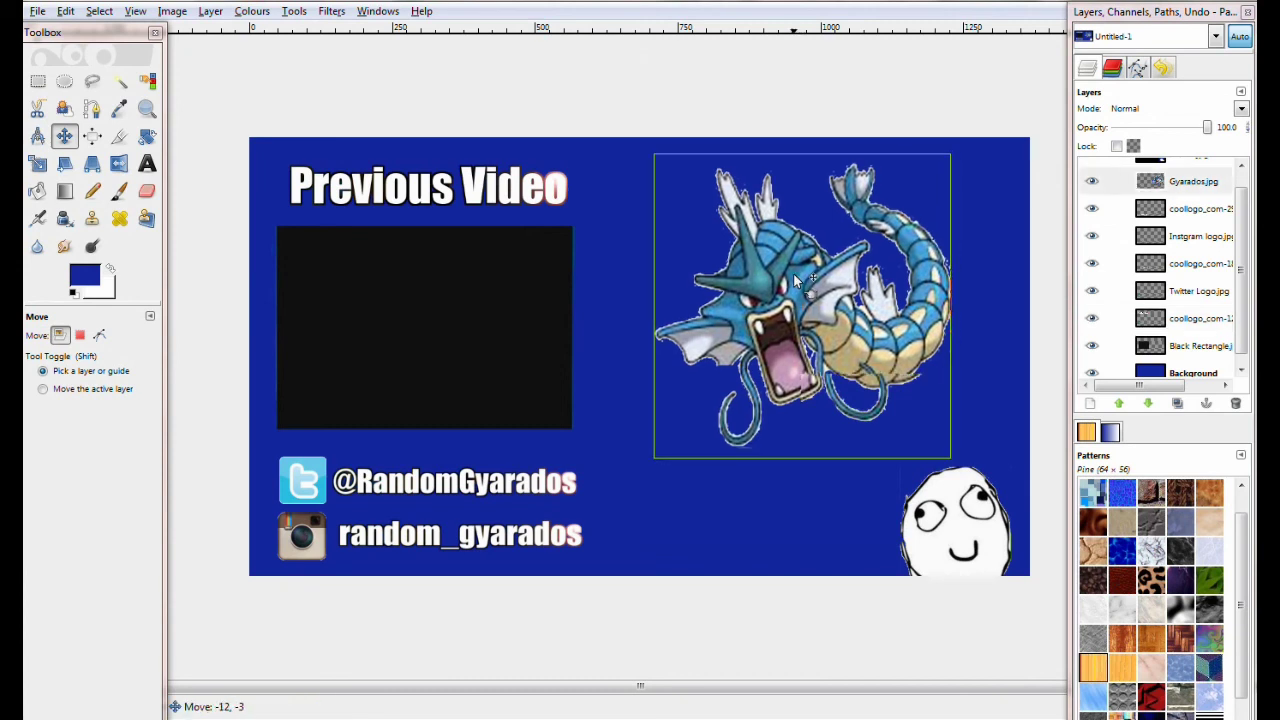
left_click(980, 515)
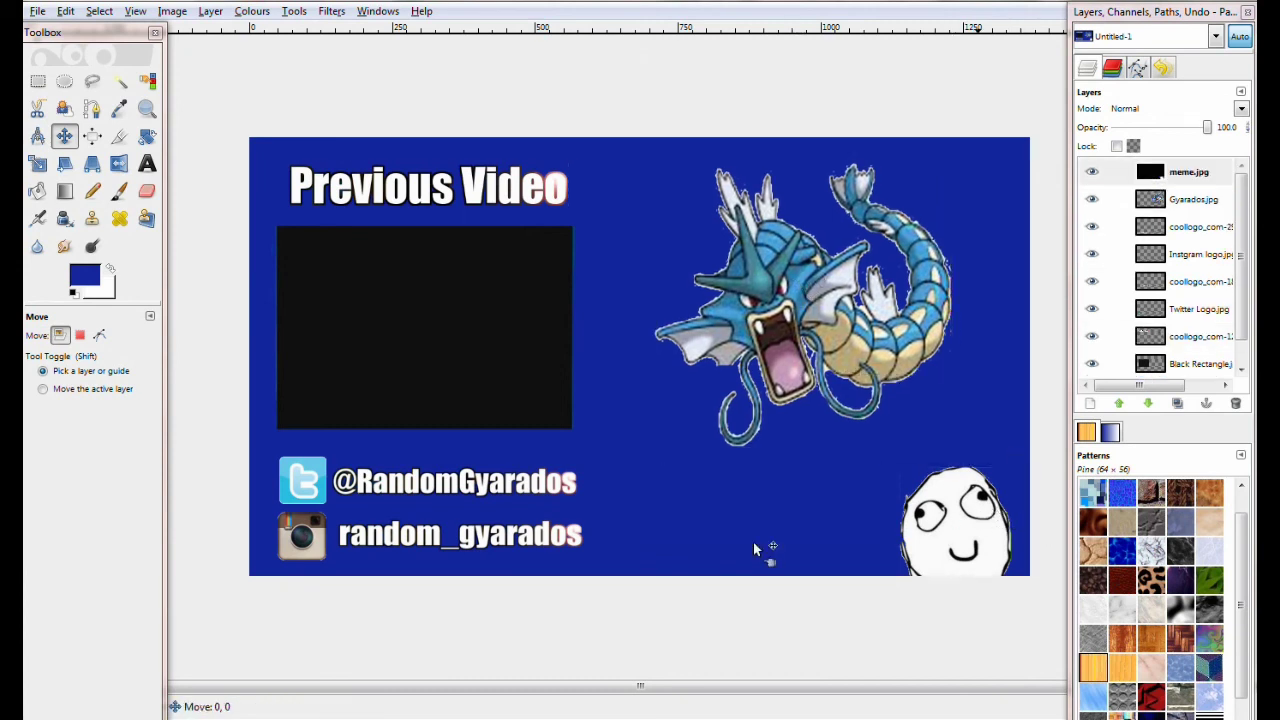